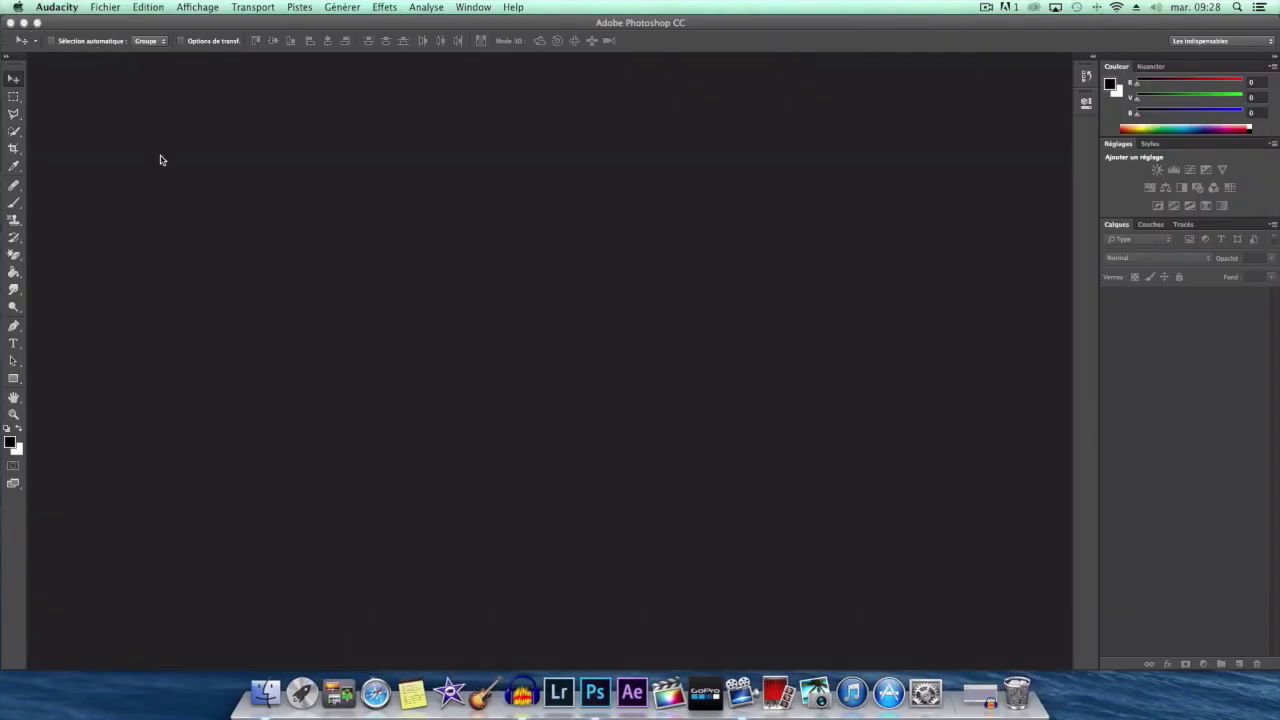
# Step: Bring up the Fichier > Scripts submenu showing 'Chargement des fichiers dans une pile...'
pyautogui.click(116, 7)
pyautogui.moveTo(190, 308)
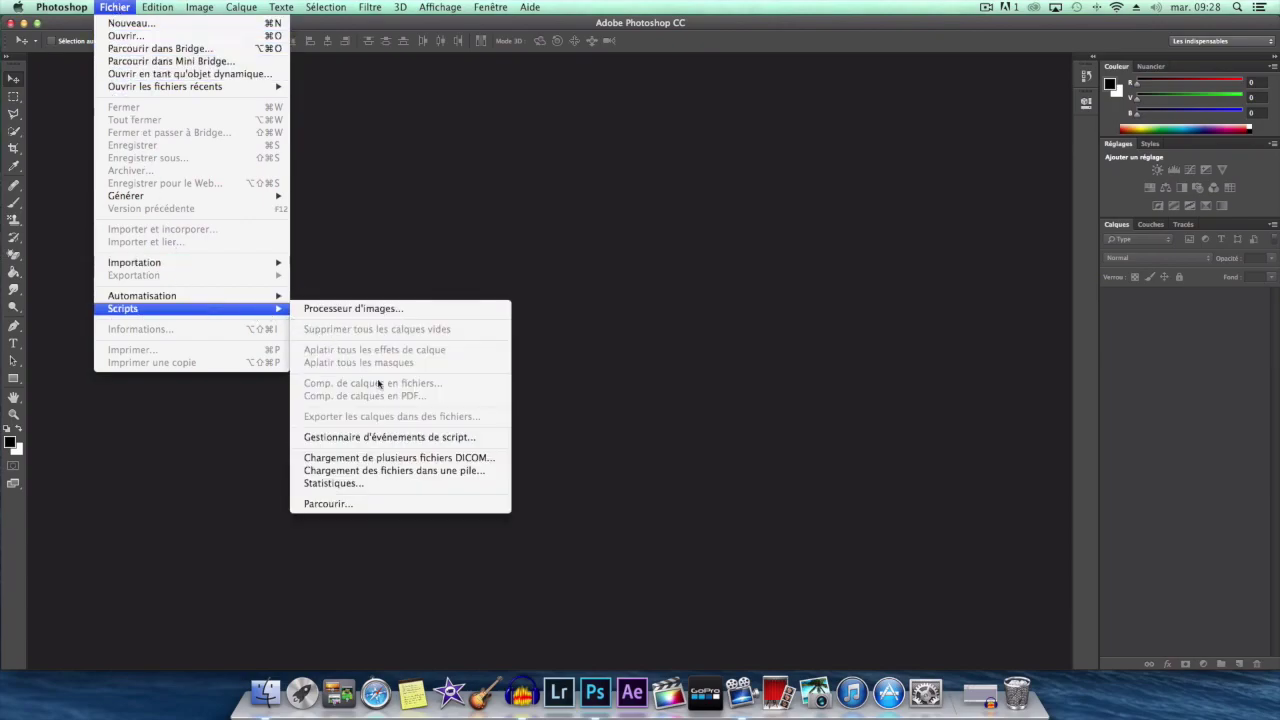
# Step: Load the four burst JPGs, G0109618 through G0109637, as stacked layers in one document
pyautogui.click(459, 472)
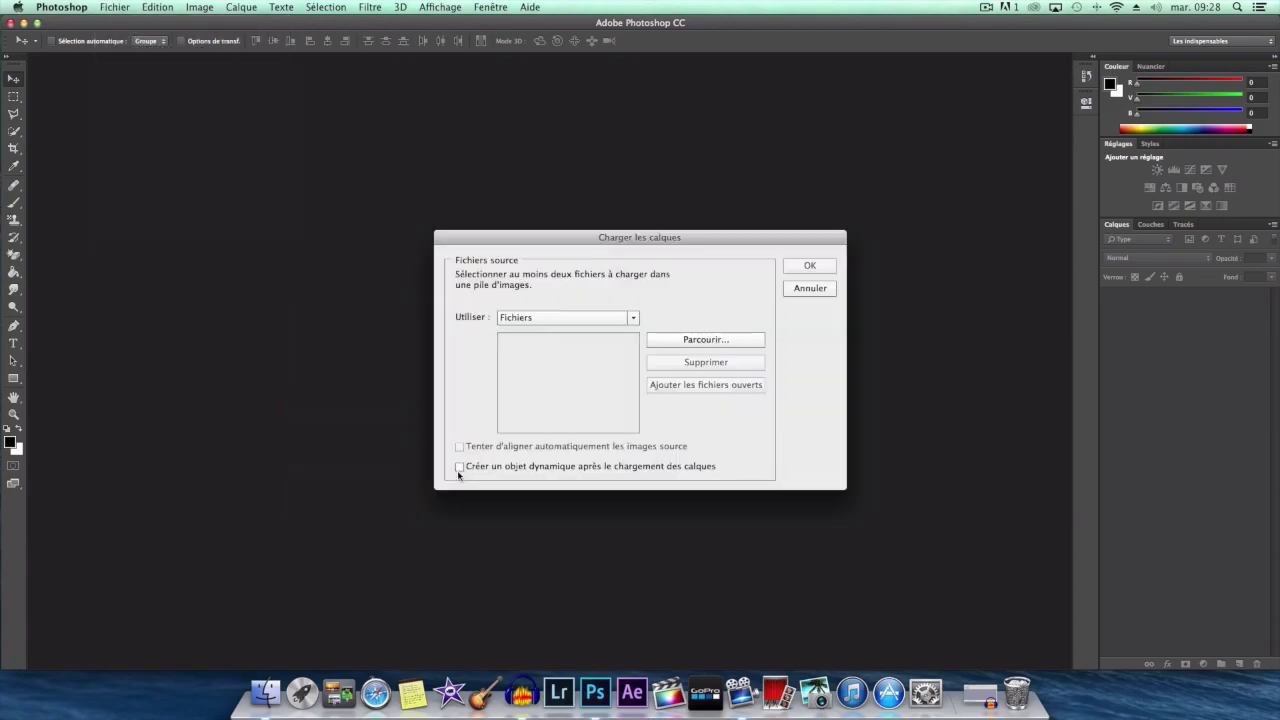
pyautogui.click(688, 343)
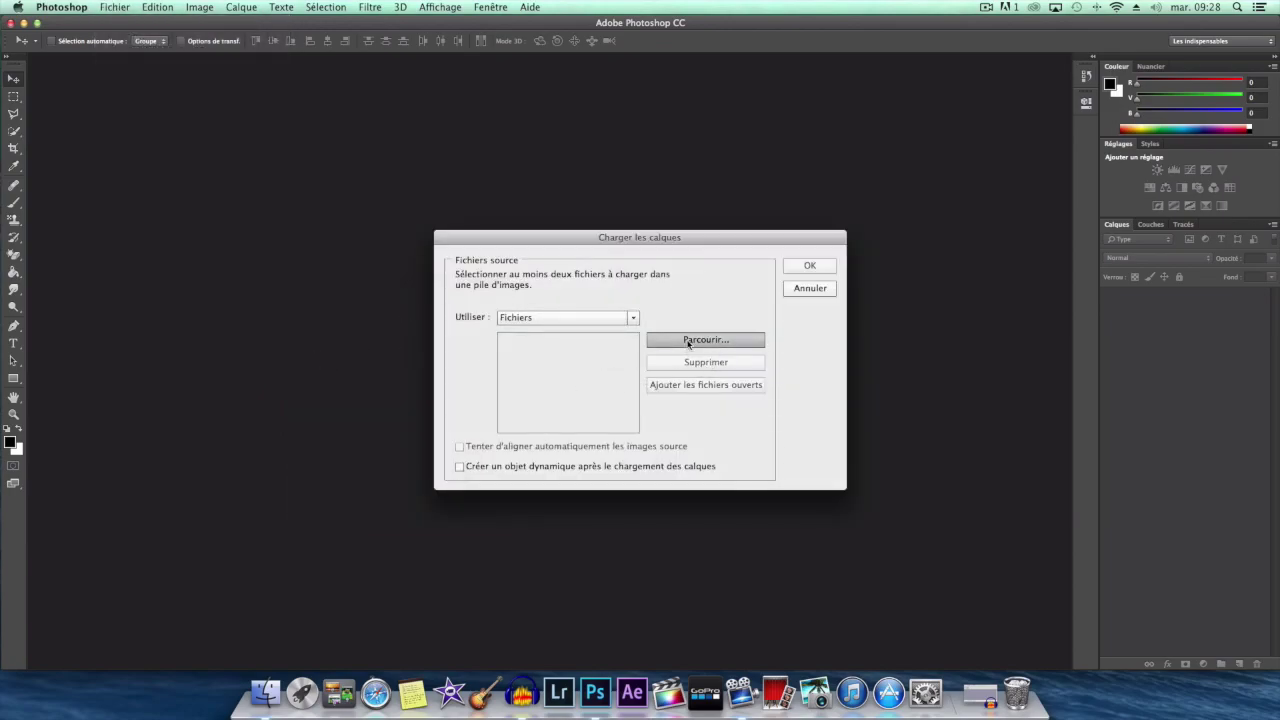
pyautogui.moveTo(915, 458); pyautogui.dragTo(586, 333)
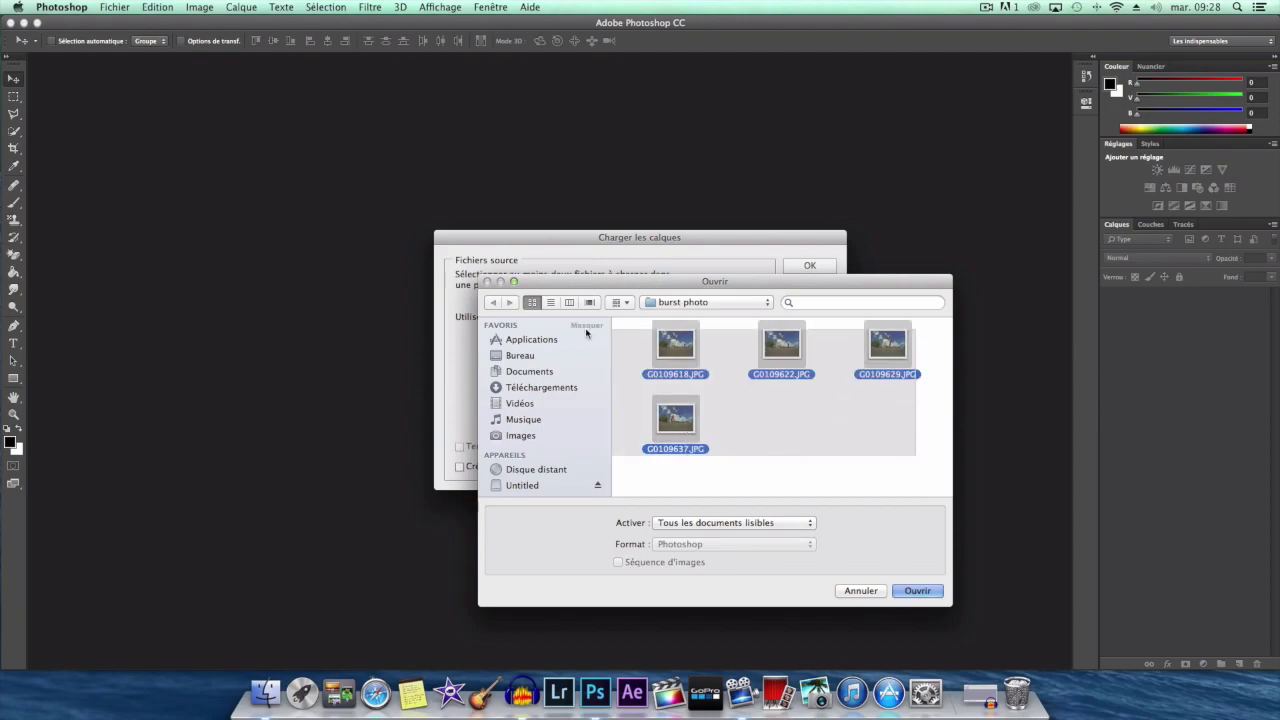
pyautogui.click(914, 591)
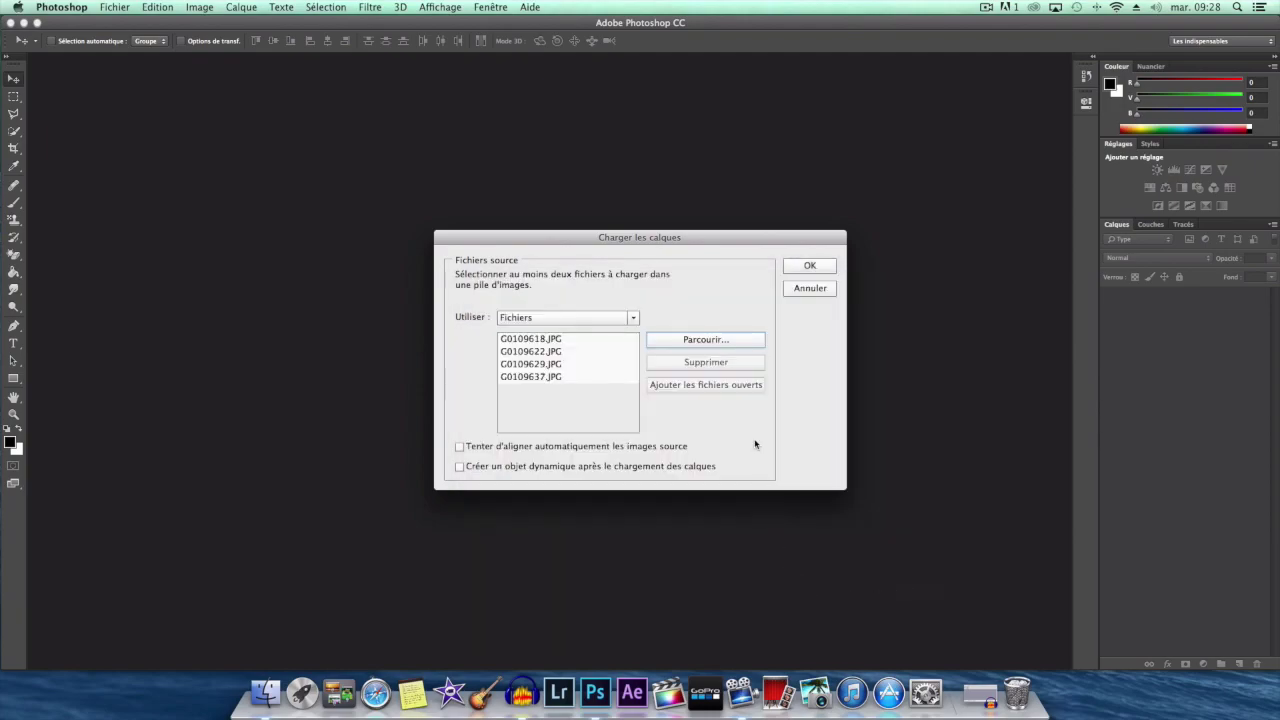
pyautogui.click(798, 268)
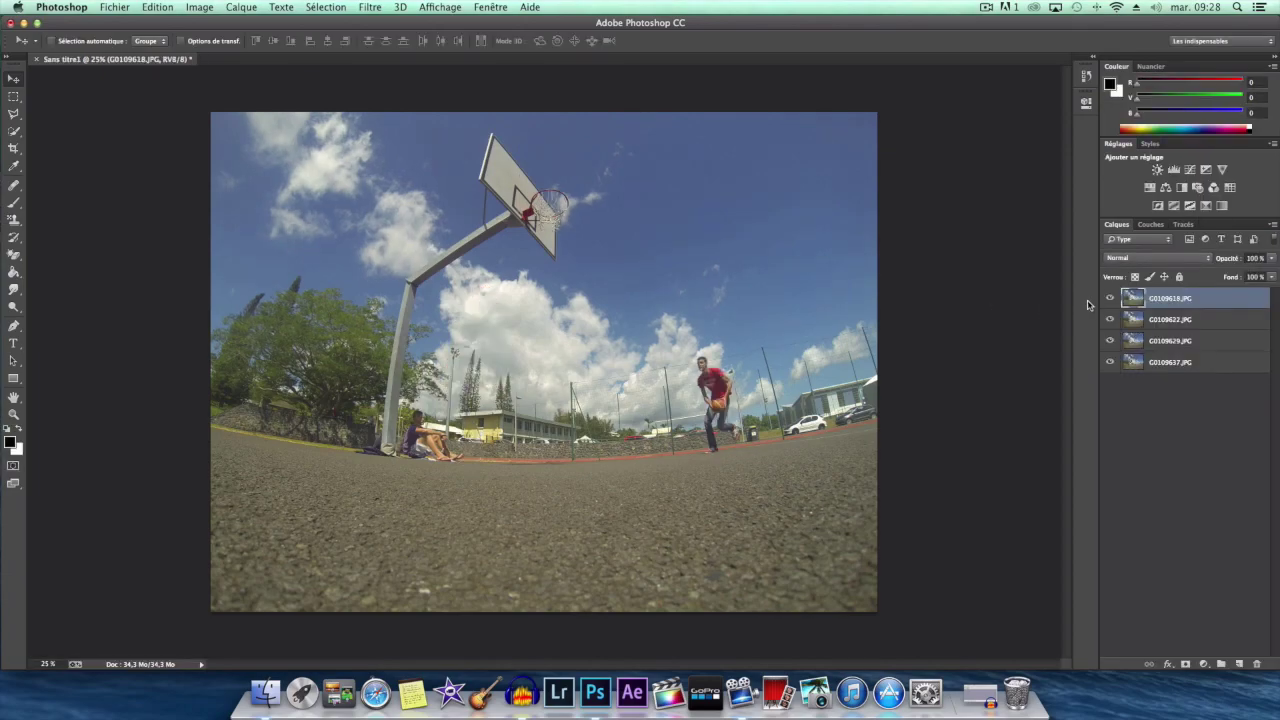
pyautogui.click(1165, 320)
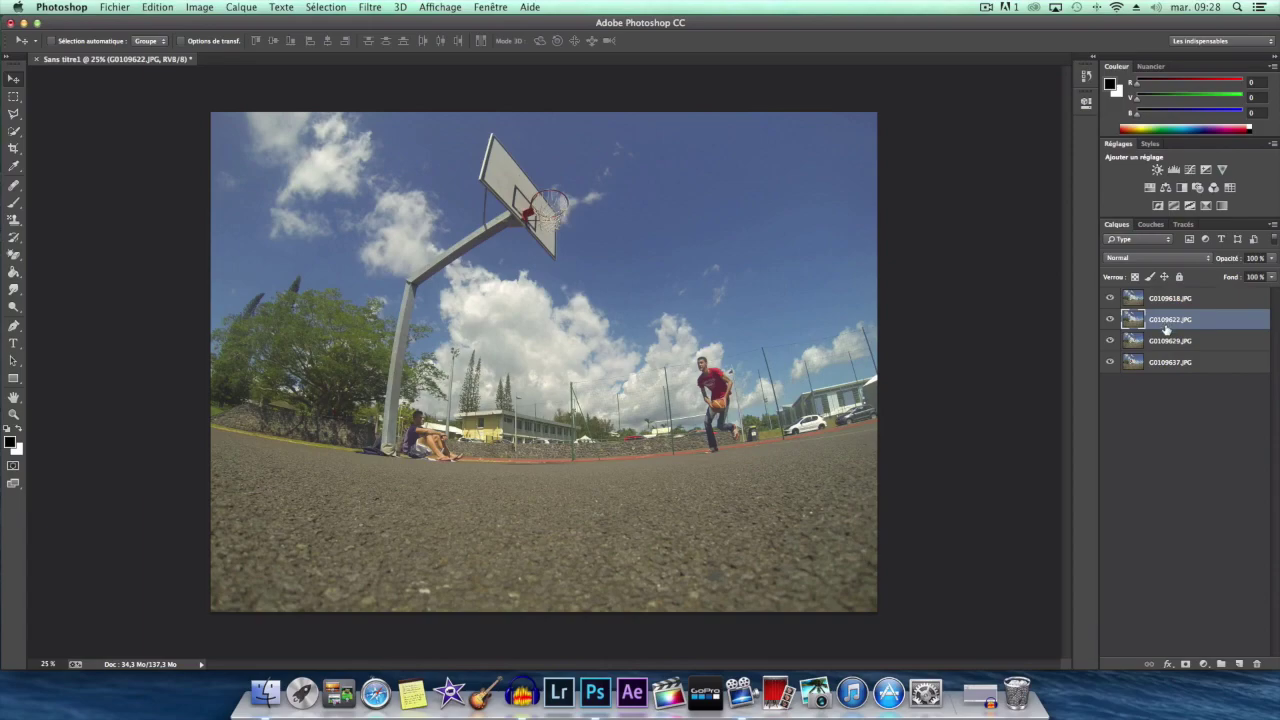
pyautogui.click(1168, 363)
pyautogui.click(1165, 298)
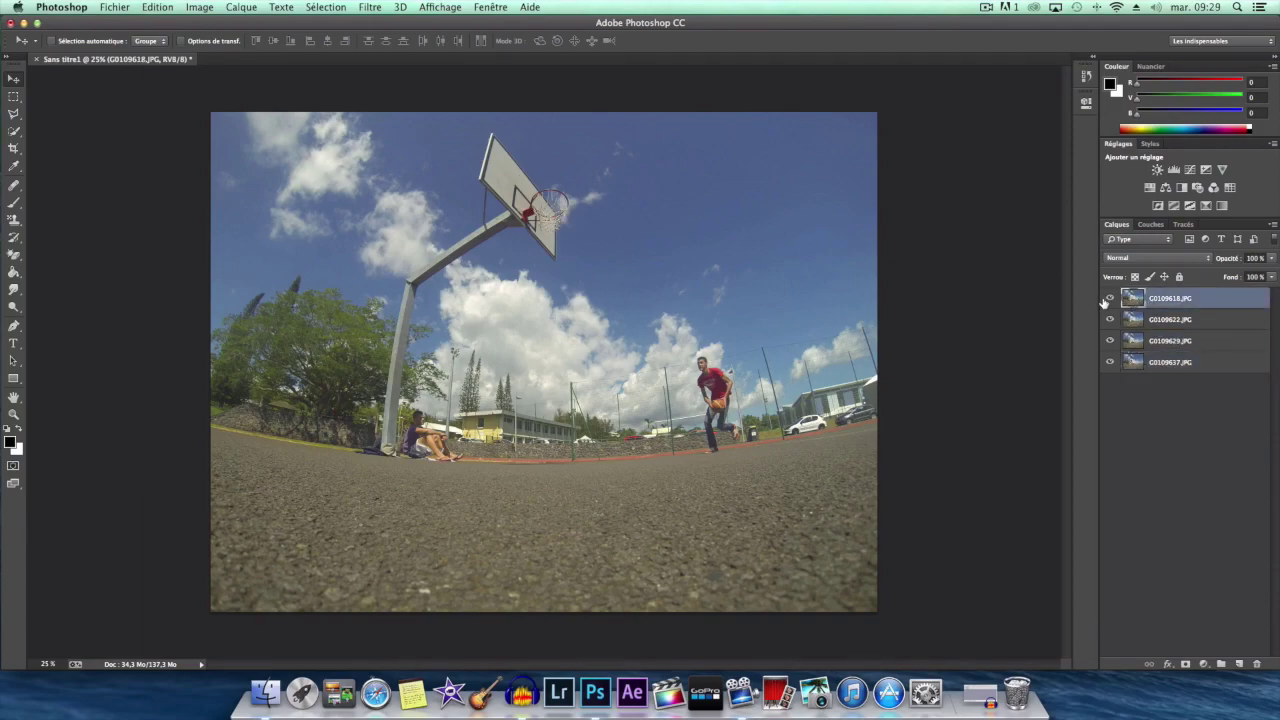
pyautogui.click(1109, 298)
pyautogui.click(1109, 319)
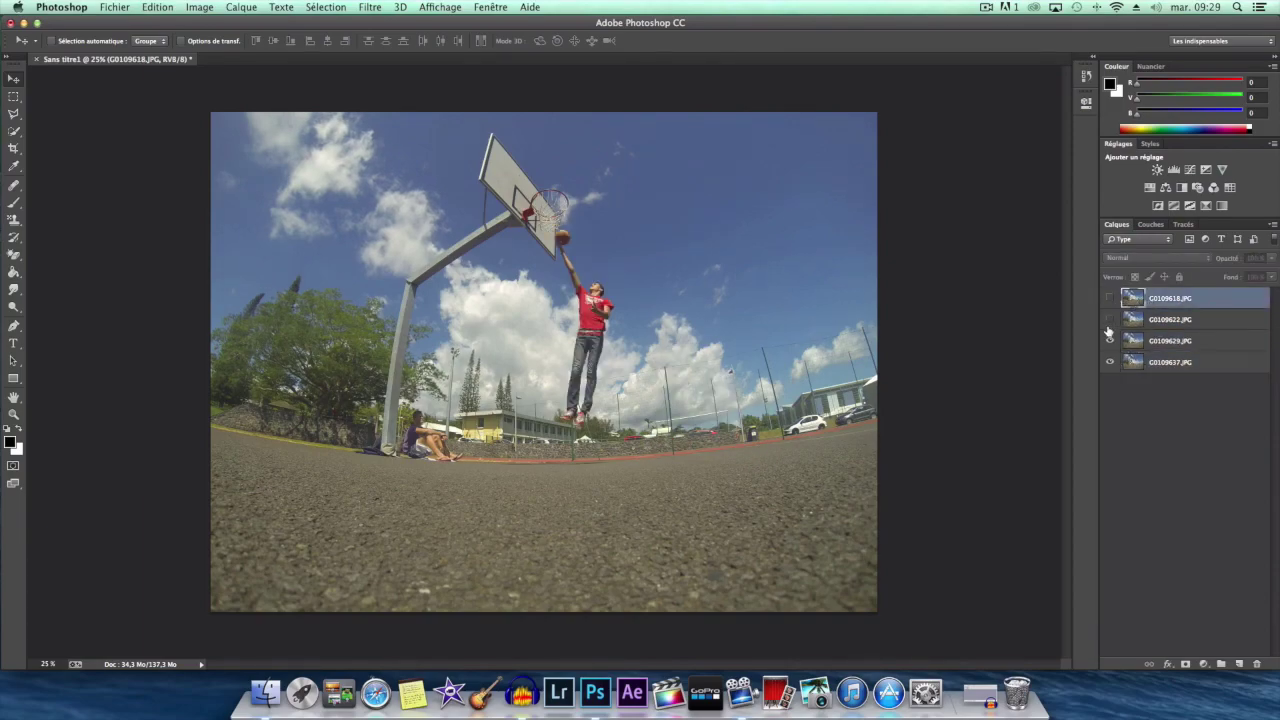
pyautogui.click(1109, 340)
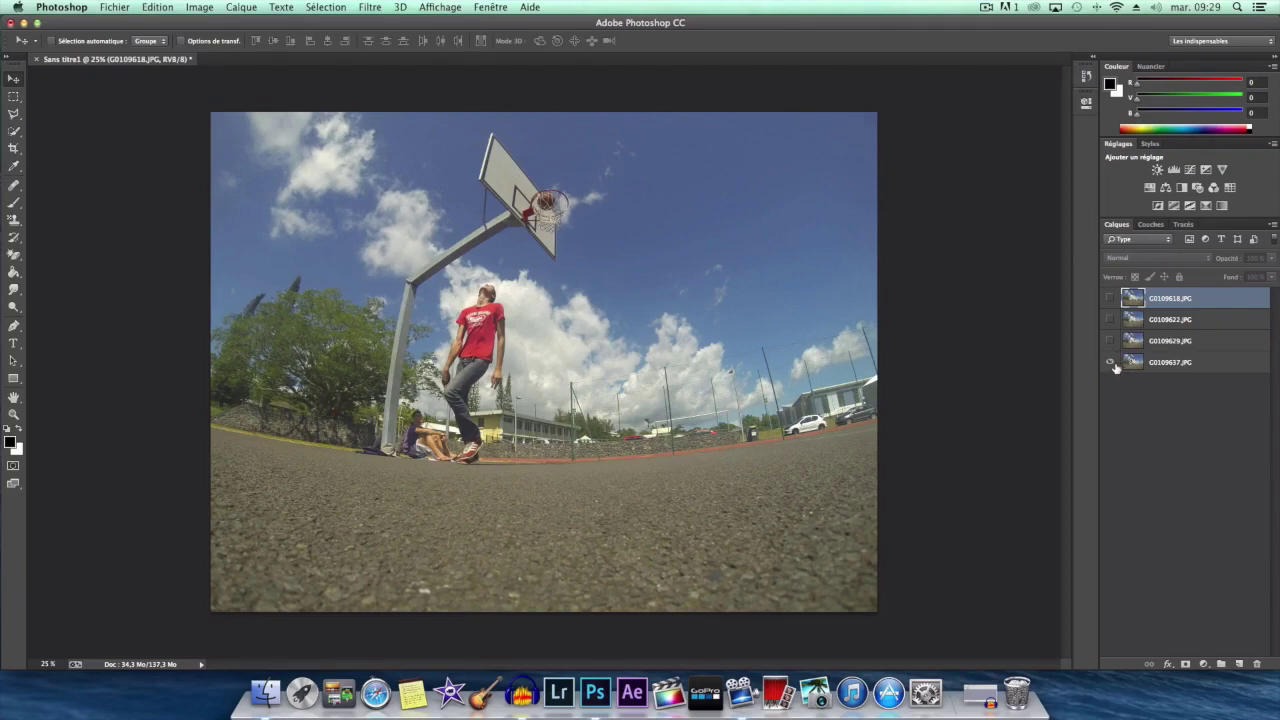
pyautogui.click(1109, 340)
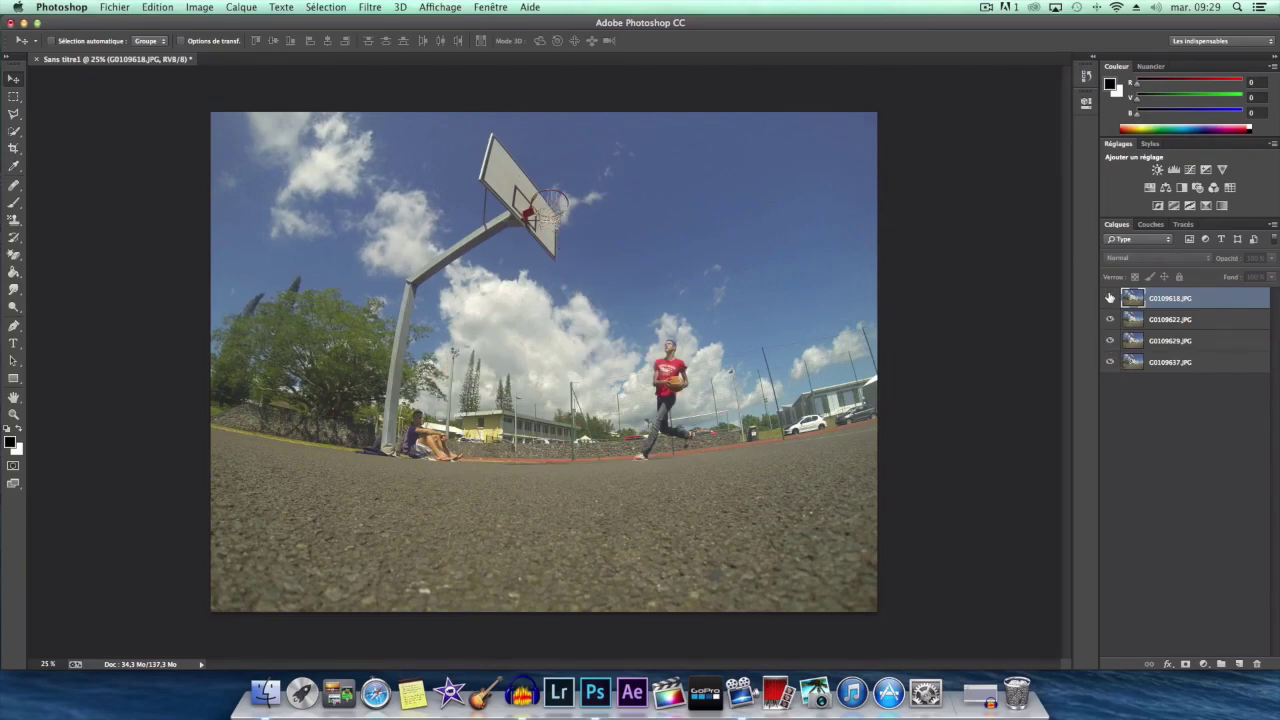
pyautogui.click(1109, 298)
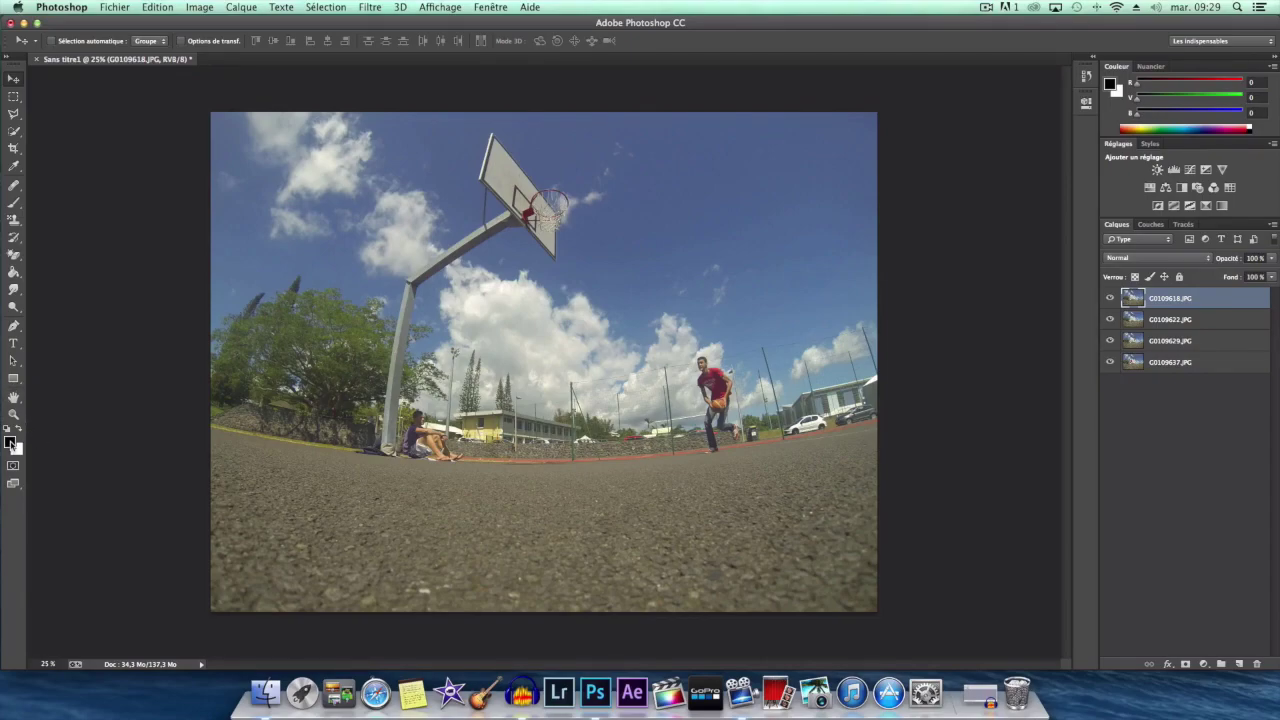
pyautogui.click(10, 441)
pyautogui.click(610, 424)
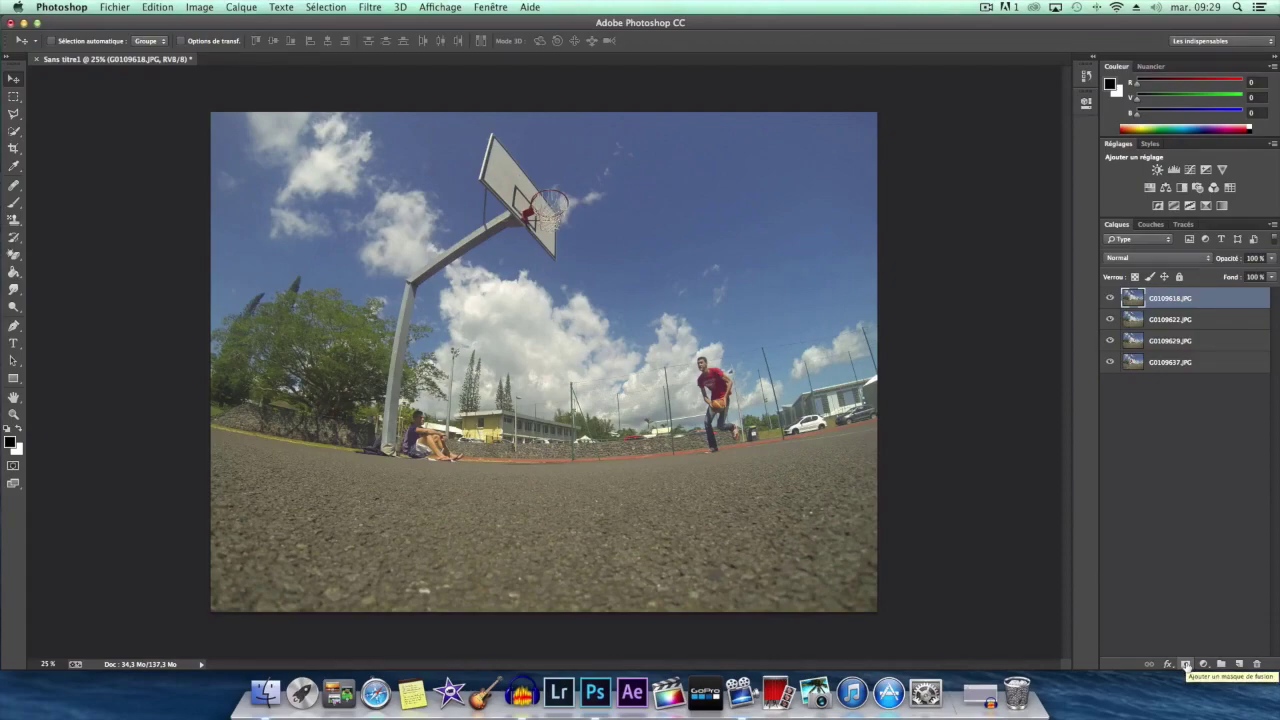
# Step: Add an inverted black layer mask to G0109618 with density lowered to about 76%
pyautogui.click(1185, 664)
pyautogui.doubleClick(1162, 298)
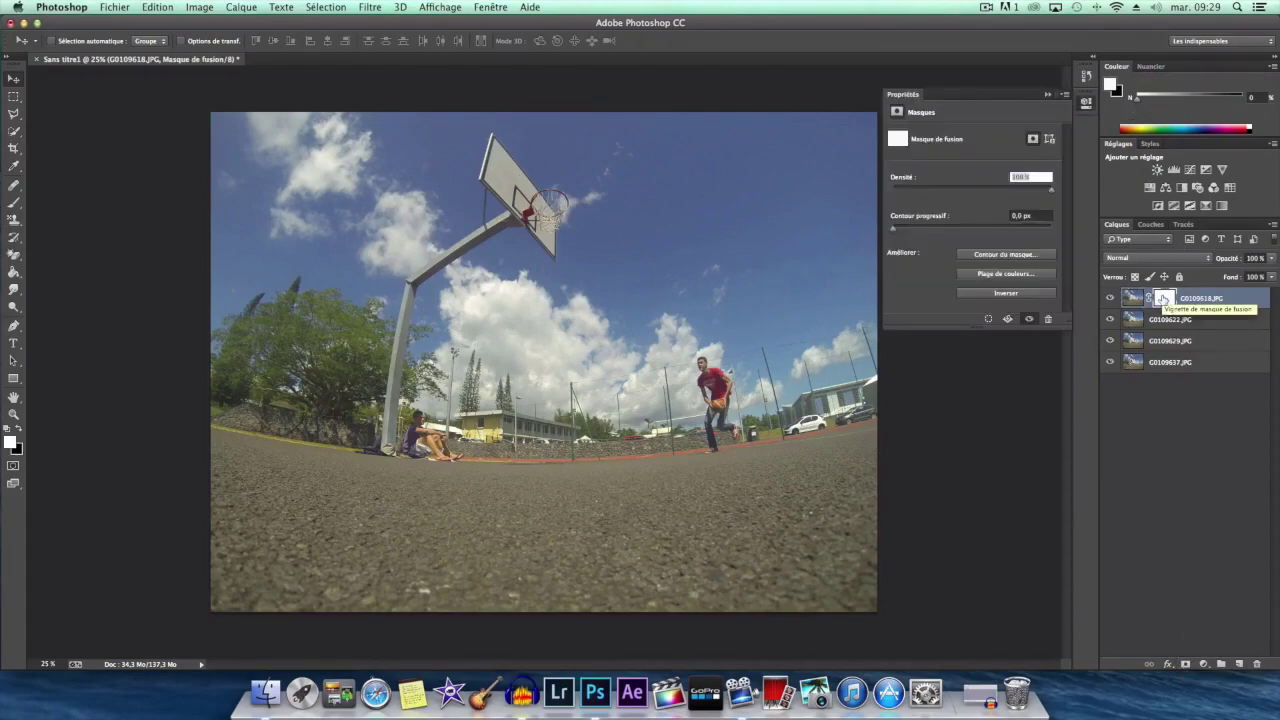
pyautogui.click(1006, 296)
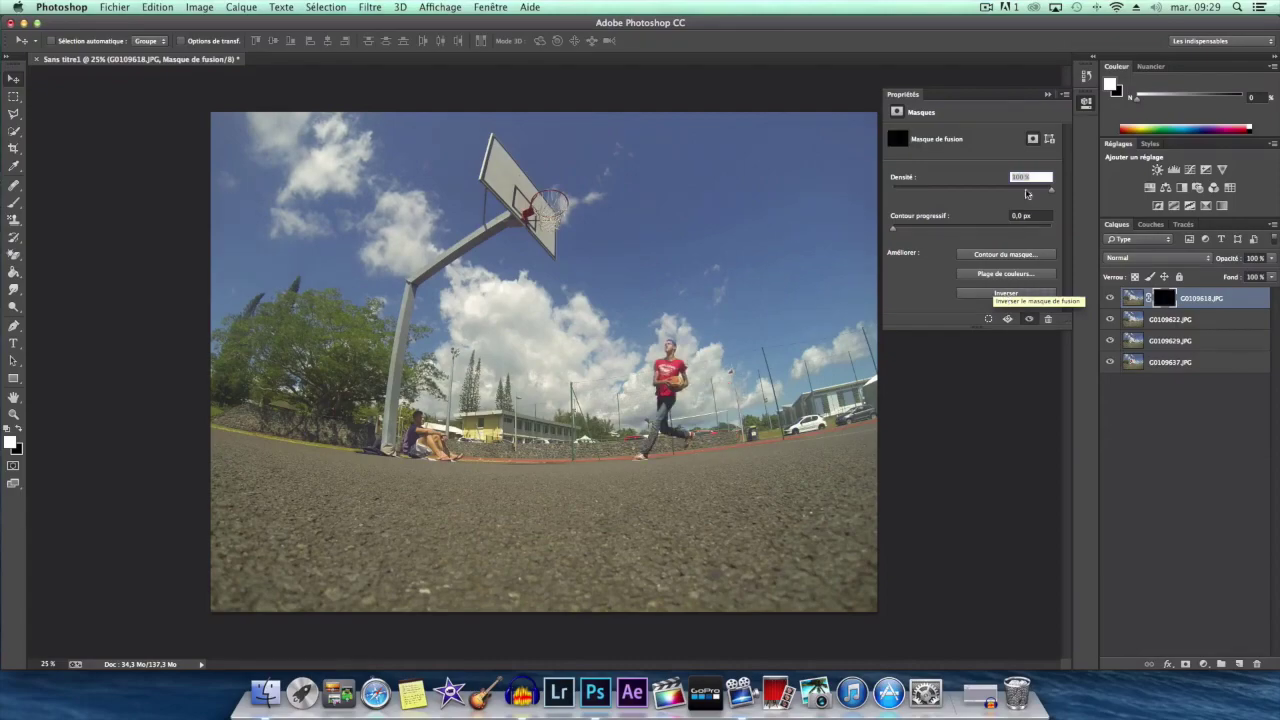
pyautogui.moveTo(1049, 193); pyautogui.dragTo(1003, 190)
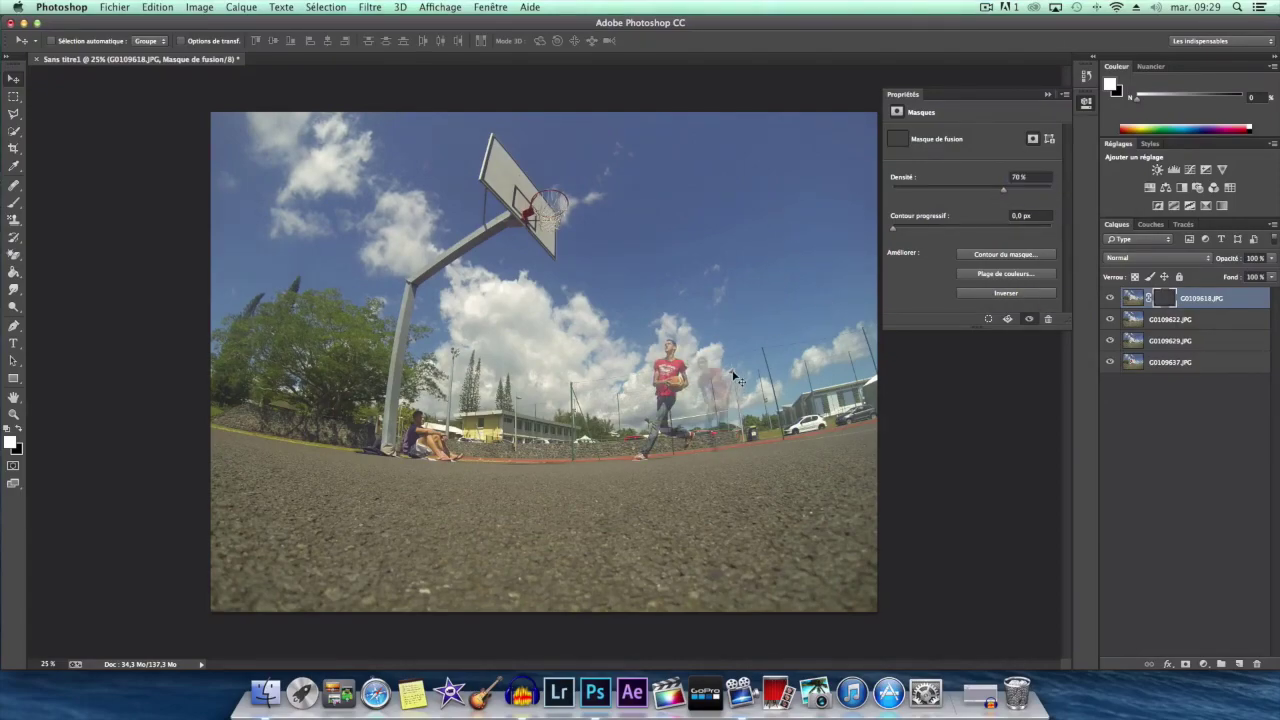
pyautogui.click(1048, 94)
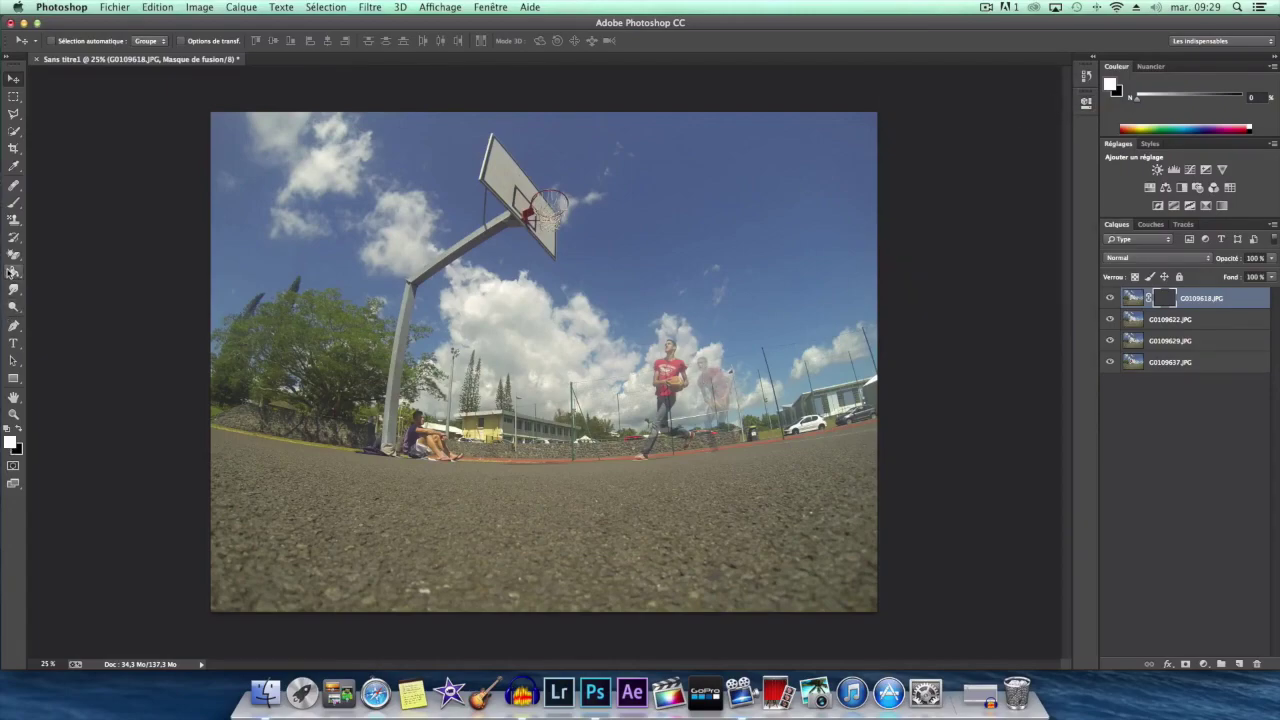
# Step: Brush the G0109618 mask to reveal its player, then select layer G0109622
pyautogui.click(14, 203)
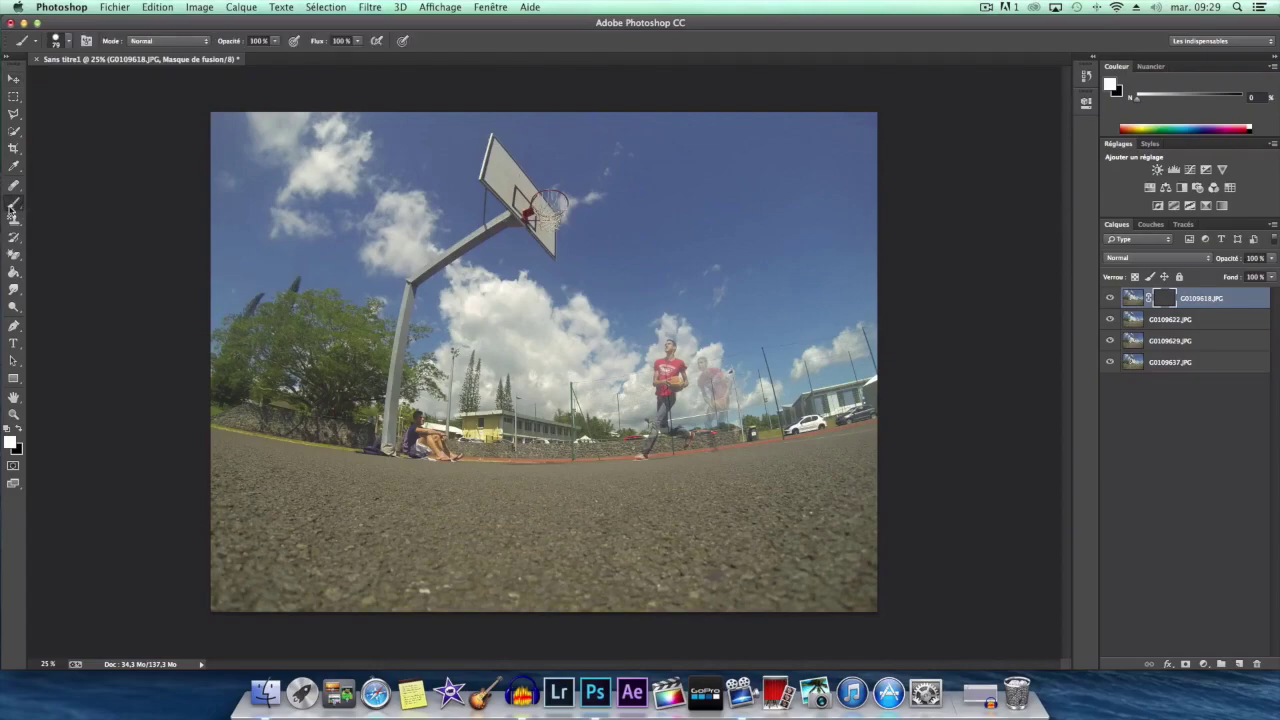
pyautogui.click(67, 42)
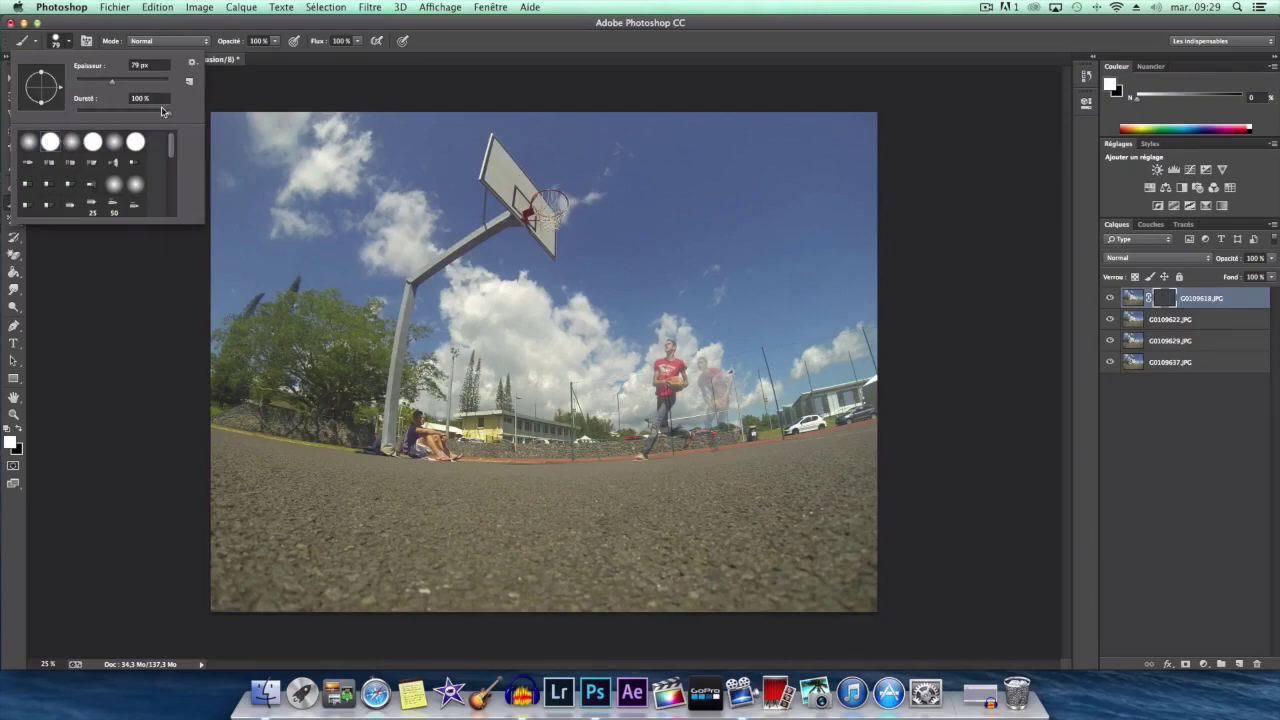
pyautogui.click(233, 47)
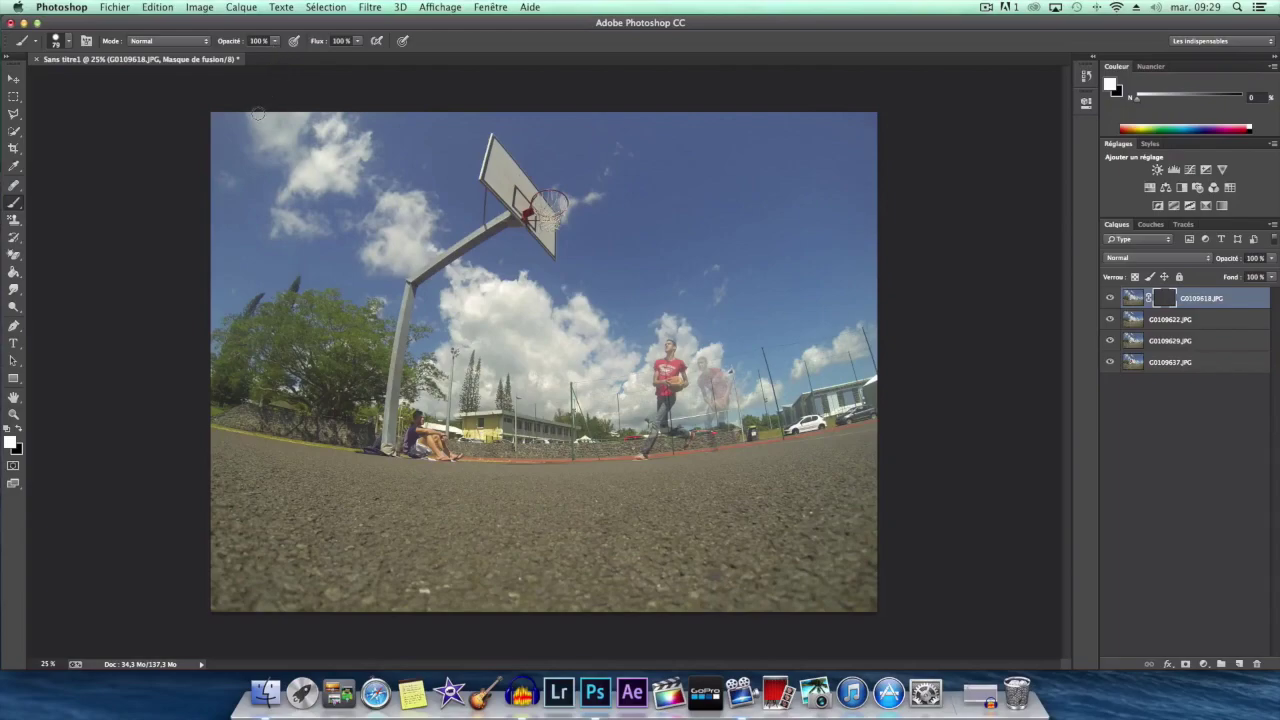
pyautogui.moveTo(699, 363)
pyautogui.mouseDown()
pyautogui.moveTo(733, 438)
pyautogui.moveTo(710, 415)
pyautogui.moveTo(703, 362)
pyautogui.mouseUp()
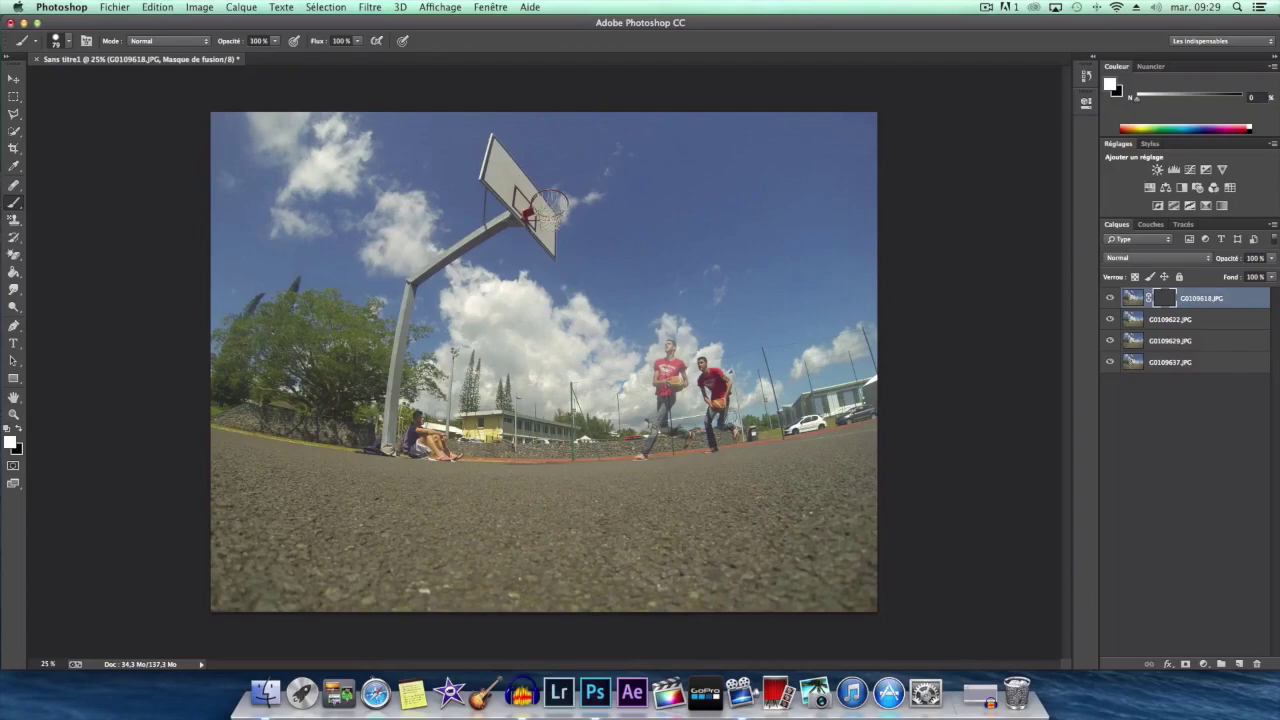
pyautogui.doubleClick(1165, 298)
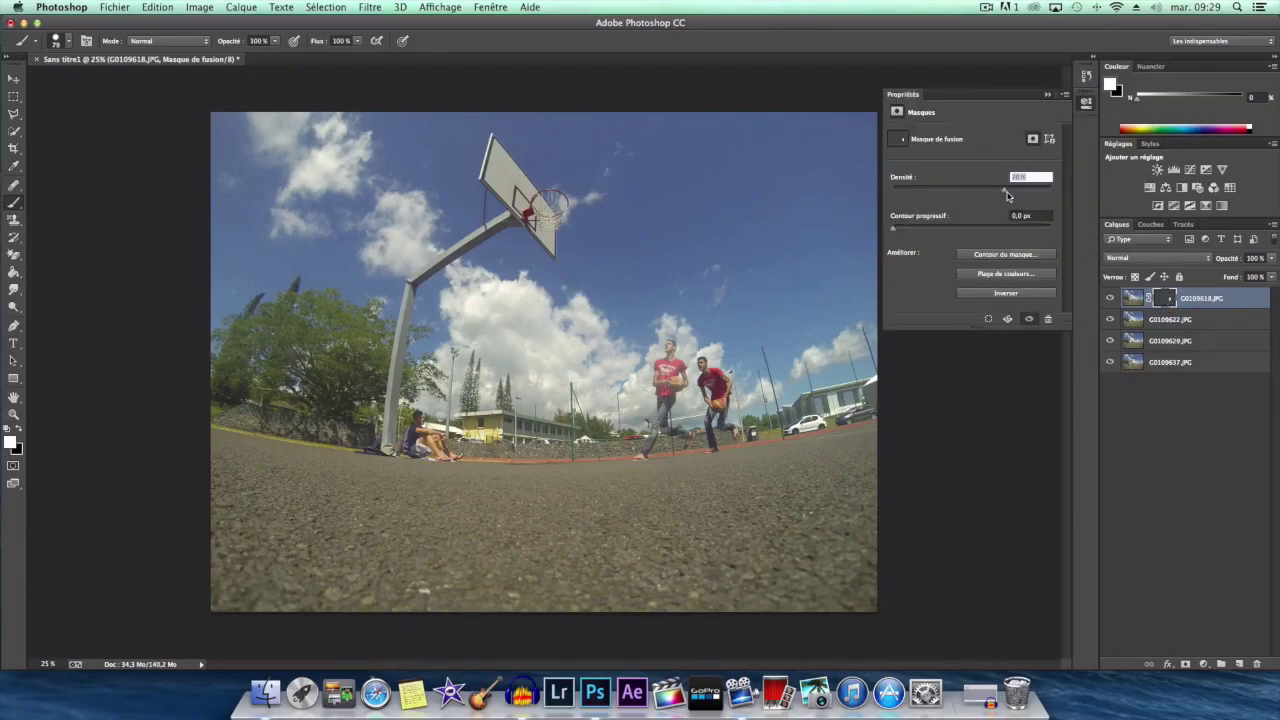
pyautogui.click(1047, 94)
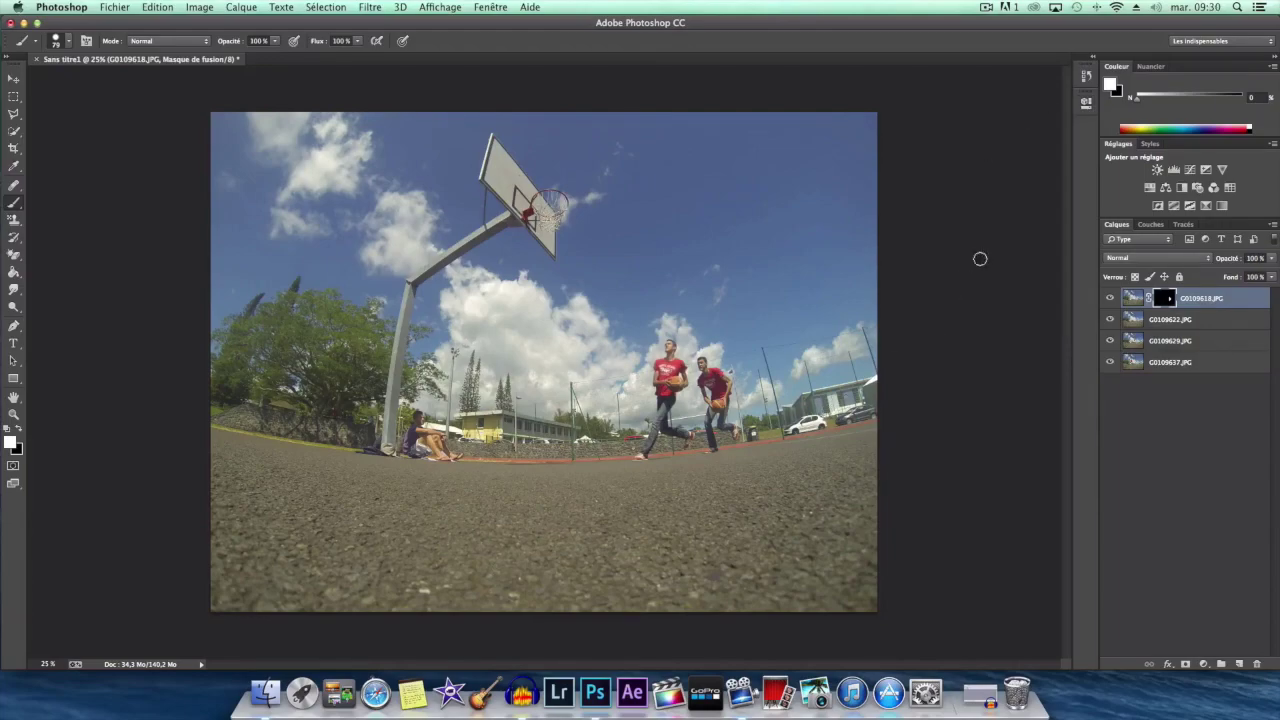
pyautogui.click(1166, 320)
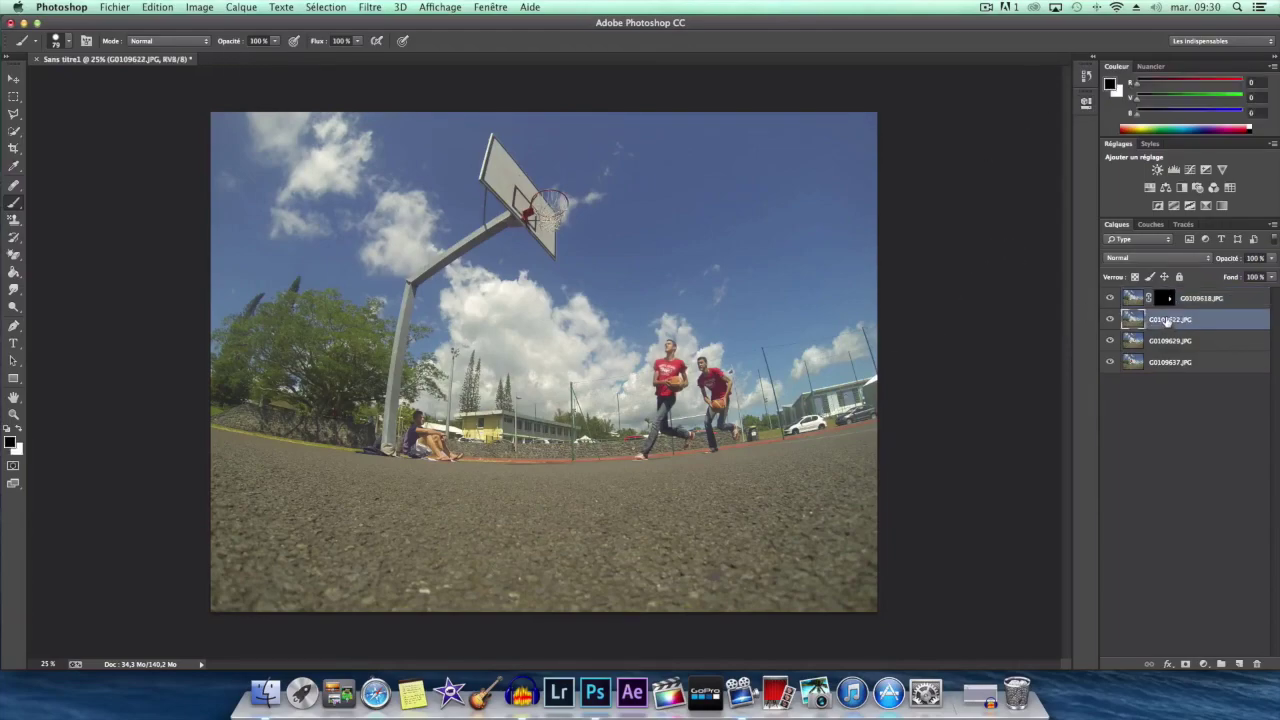
# Step: Add an inverted black layer mask to G0109622 with lowered density
pyautogui.click(1185, 664)
pyautogui.doubleClick(1156, 324)
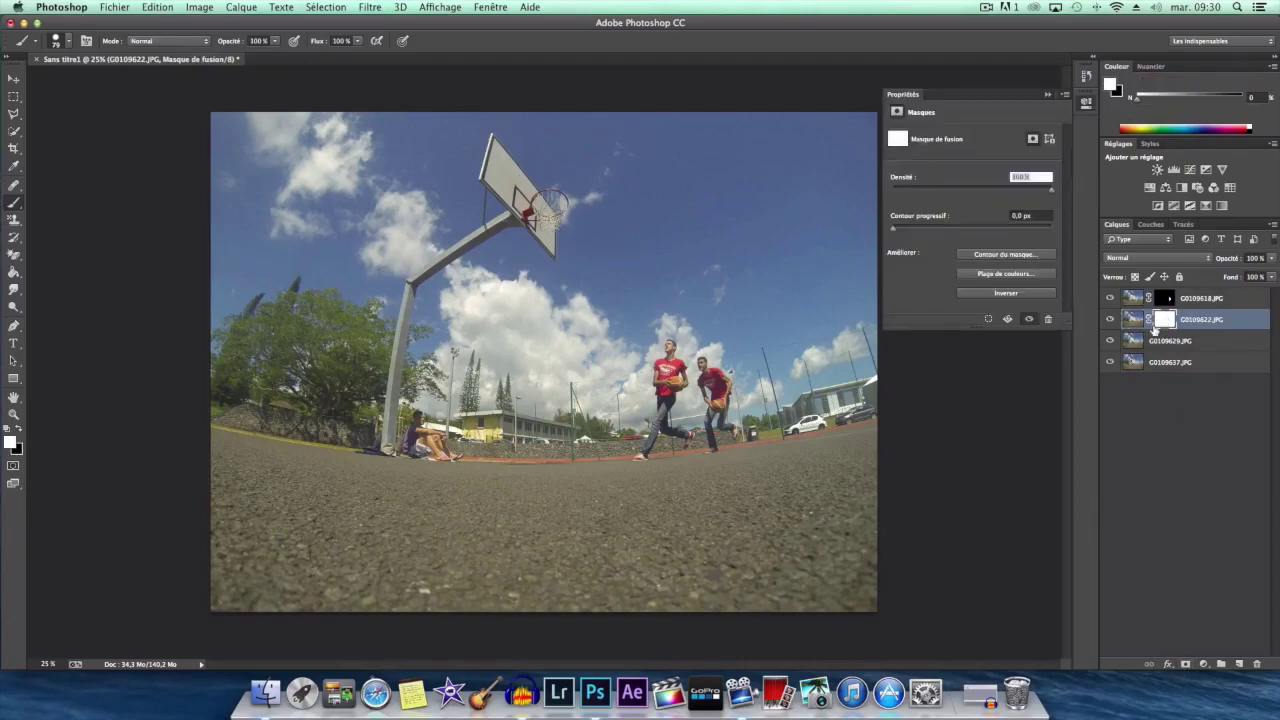
pyautogui.click(1034, 293)
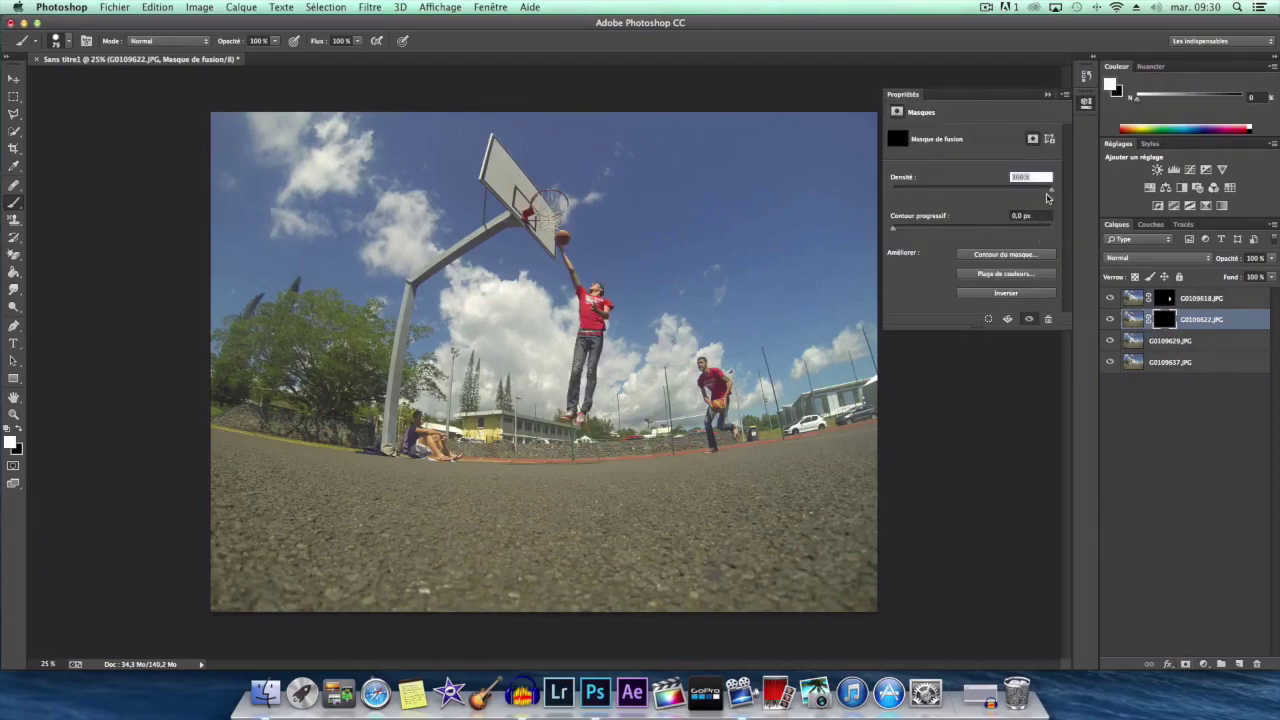
pyautogui.moveTo(1049, 193); pyautogui.dragTo(1001, 197)
pyautogui.click(1048, 94)
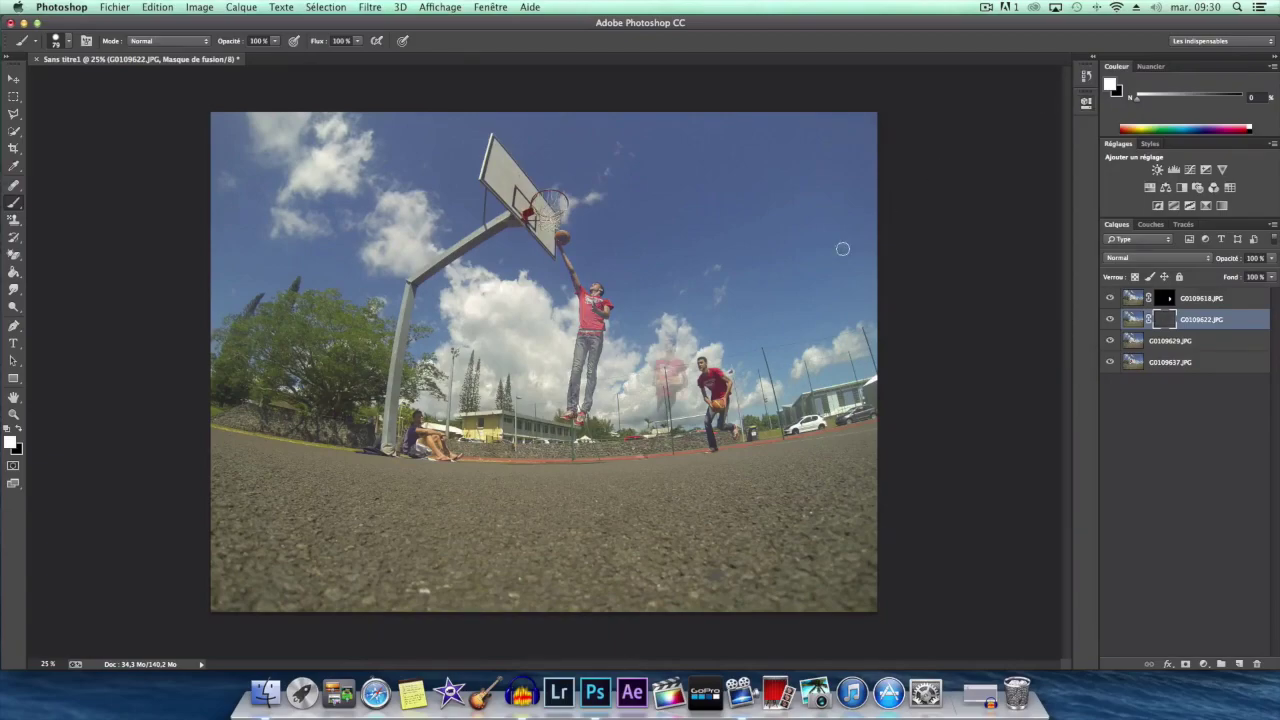
# Step: Paint the running player back into the G0109622 mask, restore density, then select G0109629
pyautogui.moveTo(691, 340); pyautogui.dragTo(650, 450)
pyautogui.moveTo(650, 445)
pyautogui.mouseDown()
pyautogui.moveTo(667, 370)
pyautogui.moveTo(654, 414)
pyautogui.moveTo(688, 434)
pyautogui.mouseUp()
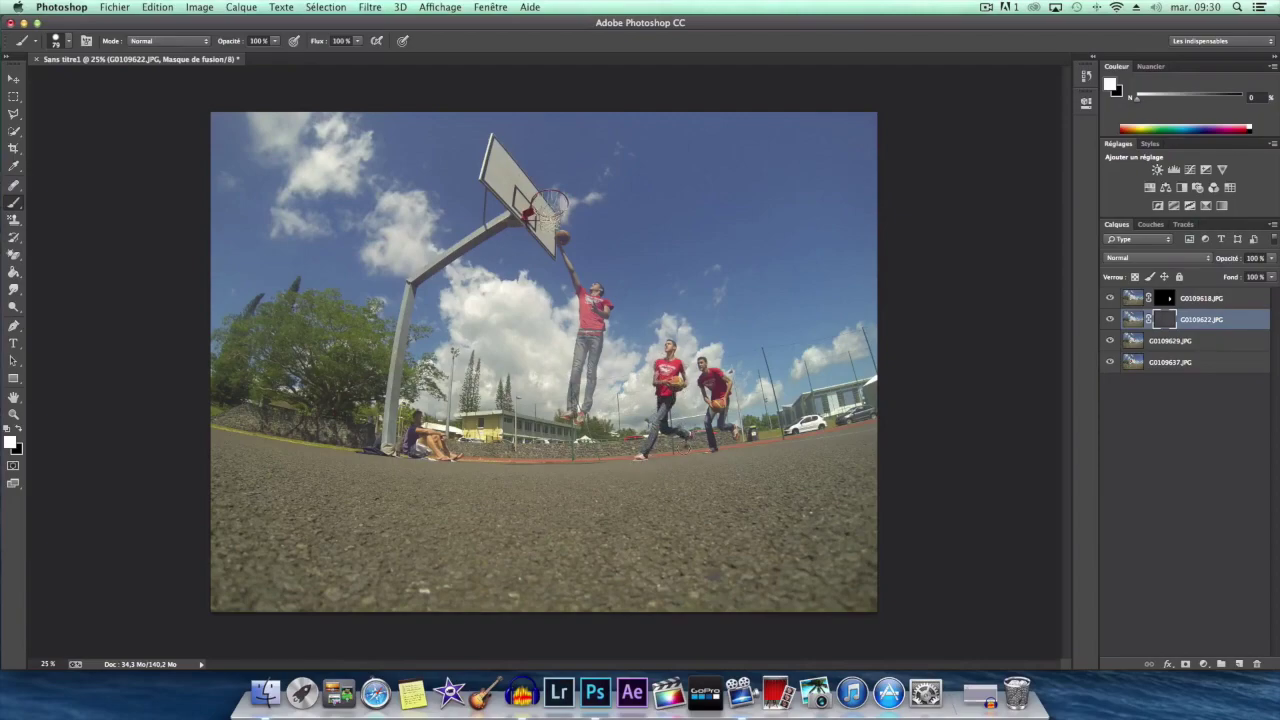
pyautogui.moveTo(682, 370); pyautogui.dragTo(682, 390)
pyautogui.click(18, 430)
pyautogui.click(18, 429)
pyautogui.doubleClick(1165, 320)
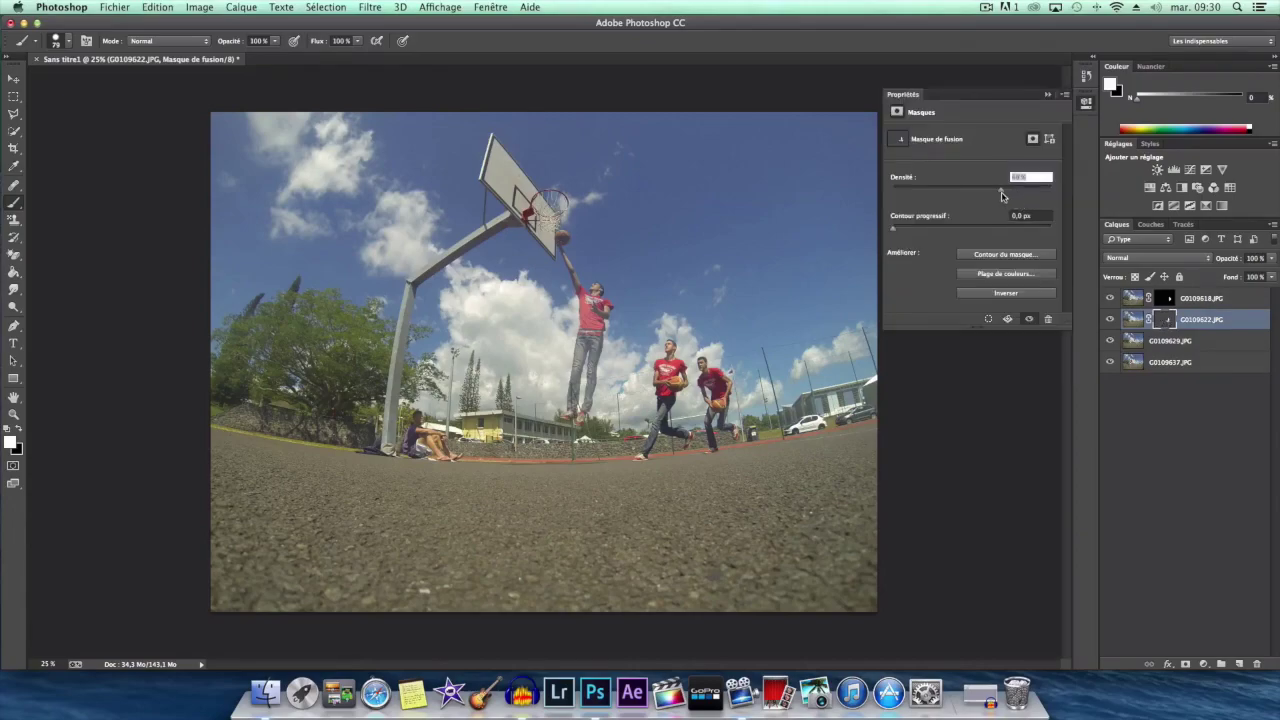
pyautogui.hotkey('ctrl', 'i')
pyautogui.click(1047, 94)
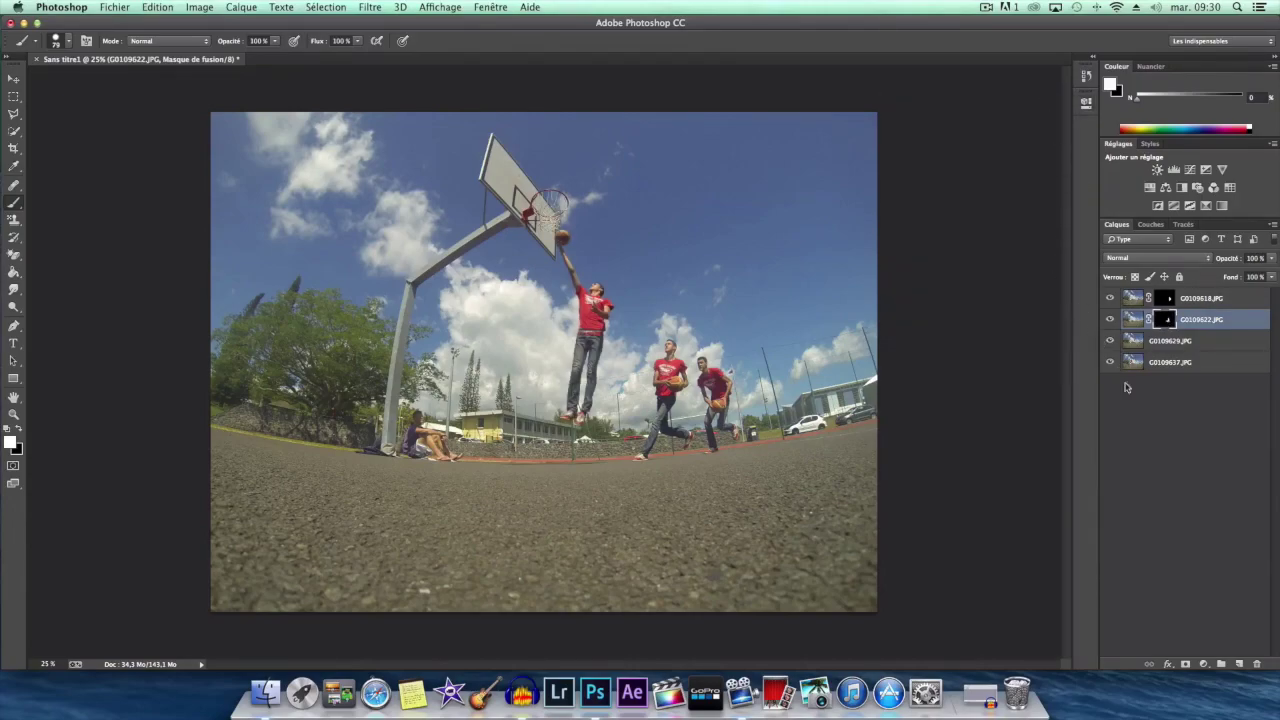
pyautogui.click(1172, 344)
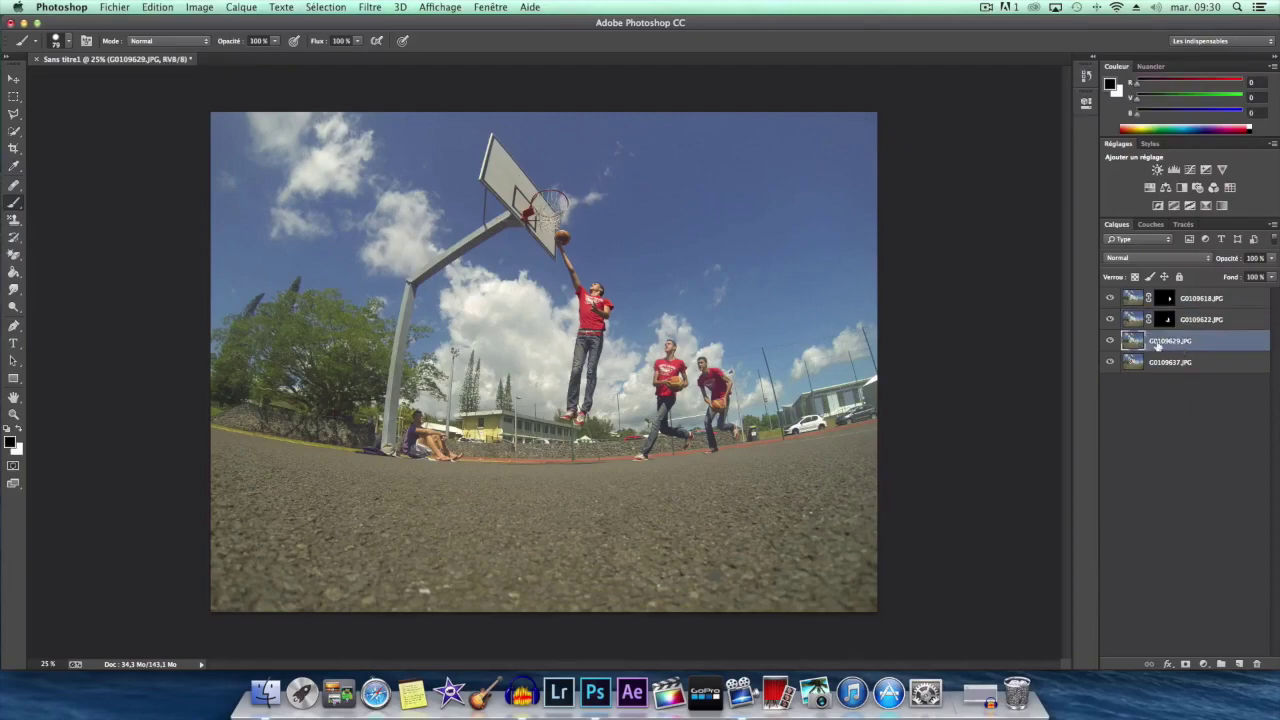
# Step: Add an inverted black layer mask to G0109629 with lowered density
pyautogui.click(1185, 664)
pyautogui.doubleClick(1168, 340)
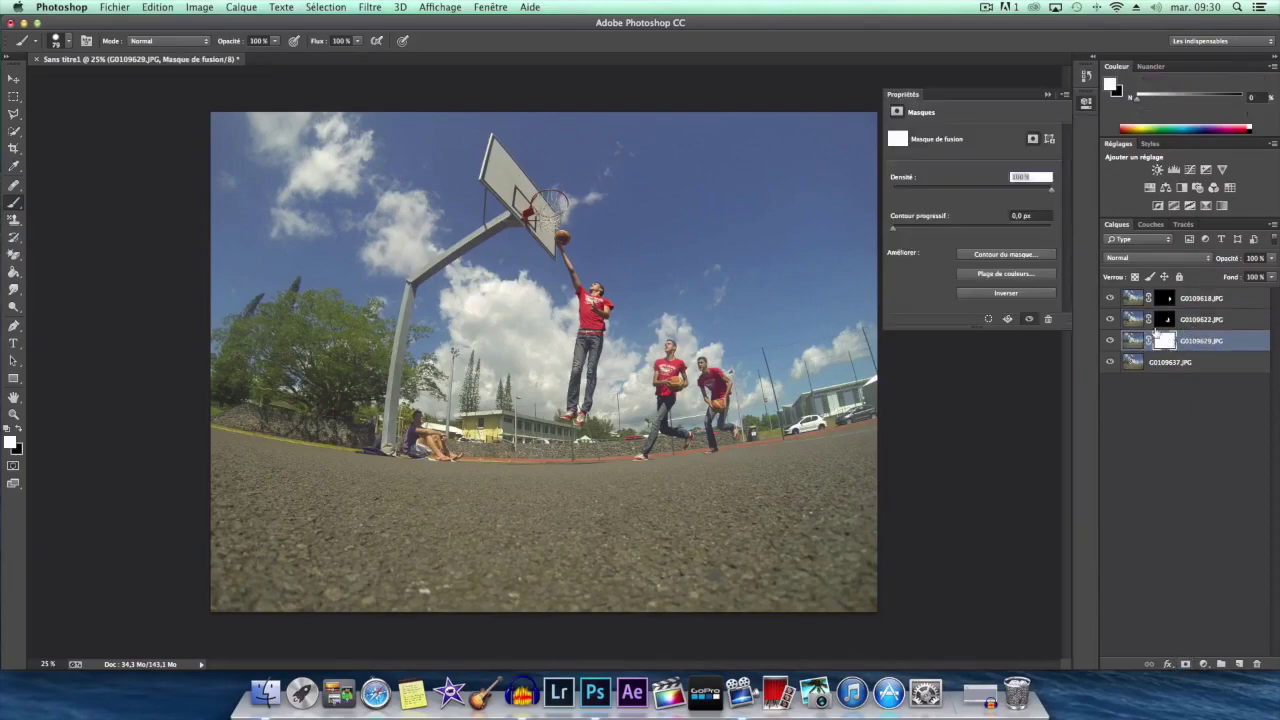
pyautogui.click(1025, 292)
pyautogui.moveTo(1050, 190); pyautogui.dragTo(1010, 196)
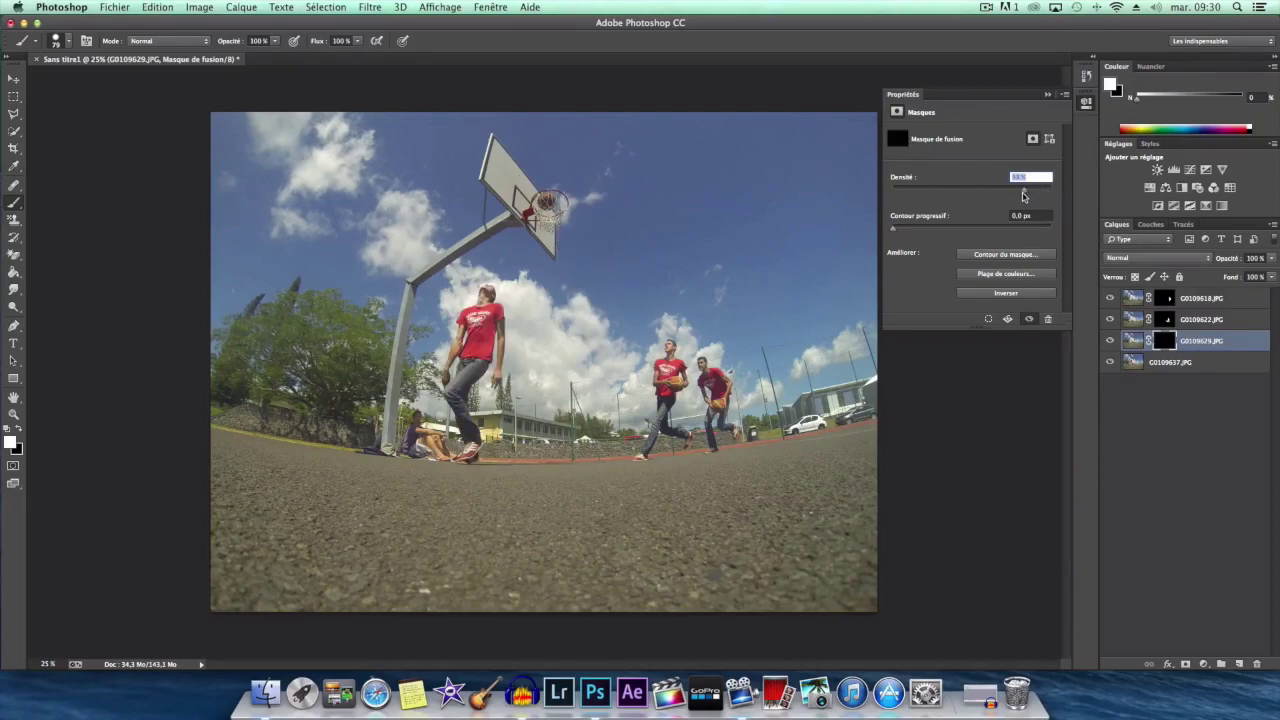
pyautogui.click(1047, 94)
# Step: Brush the jumping player's head, arm and ball back into the G0109629 mask
pyautogui.moveTo(583, 306)
pyautogui.mouseDown()
pyautogui.moveTo(590, 292)
pyautogui.moveTo(588, 398)
pyautogui.moveTo(570, 410)
pyautogui.moveTo(596, 388)
pyautogui.moveTo(582, 335)
pyautogui.moveTo(606, 310)
pyautogui.moveTo(576, 290)
pyautogui.mouseUp()
pyautogui.moveTo(558, 236); pyautogui.dragTo(562, 240)
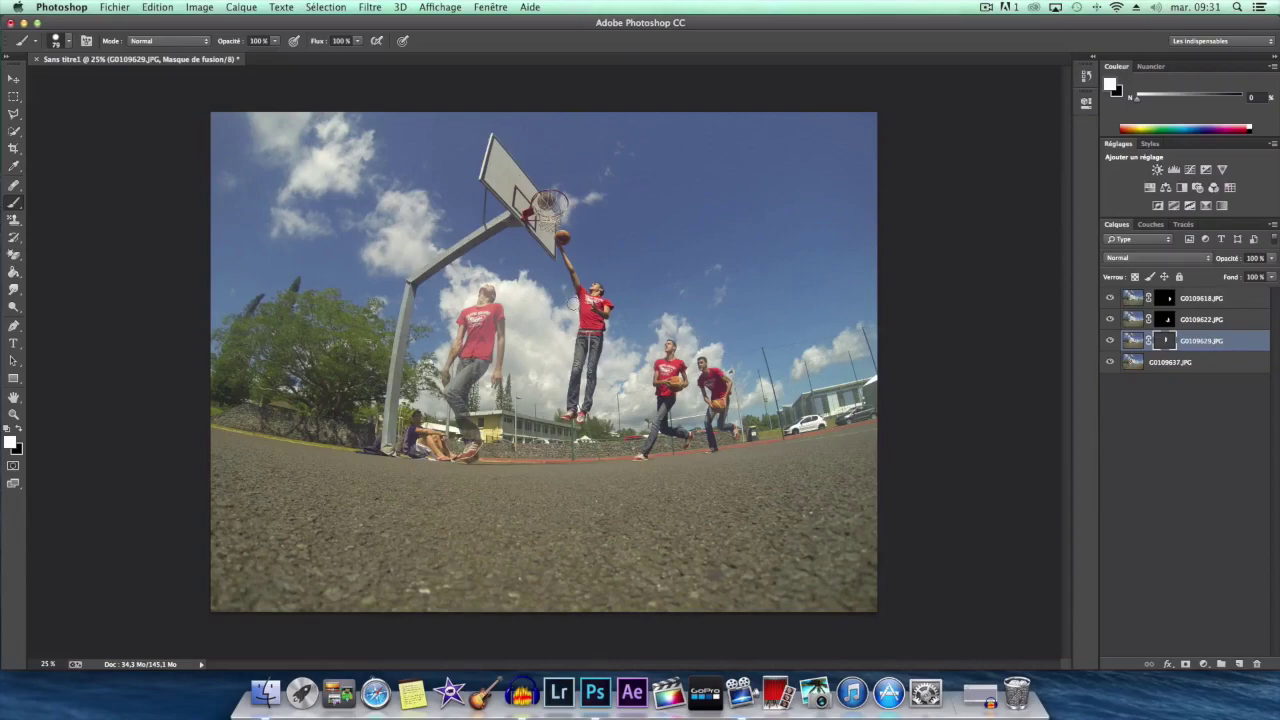
pyautogui.doubleClick(1164, 341)
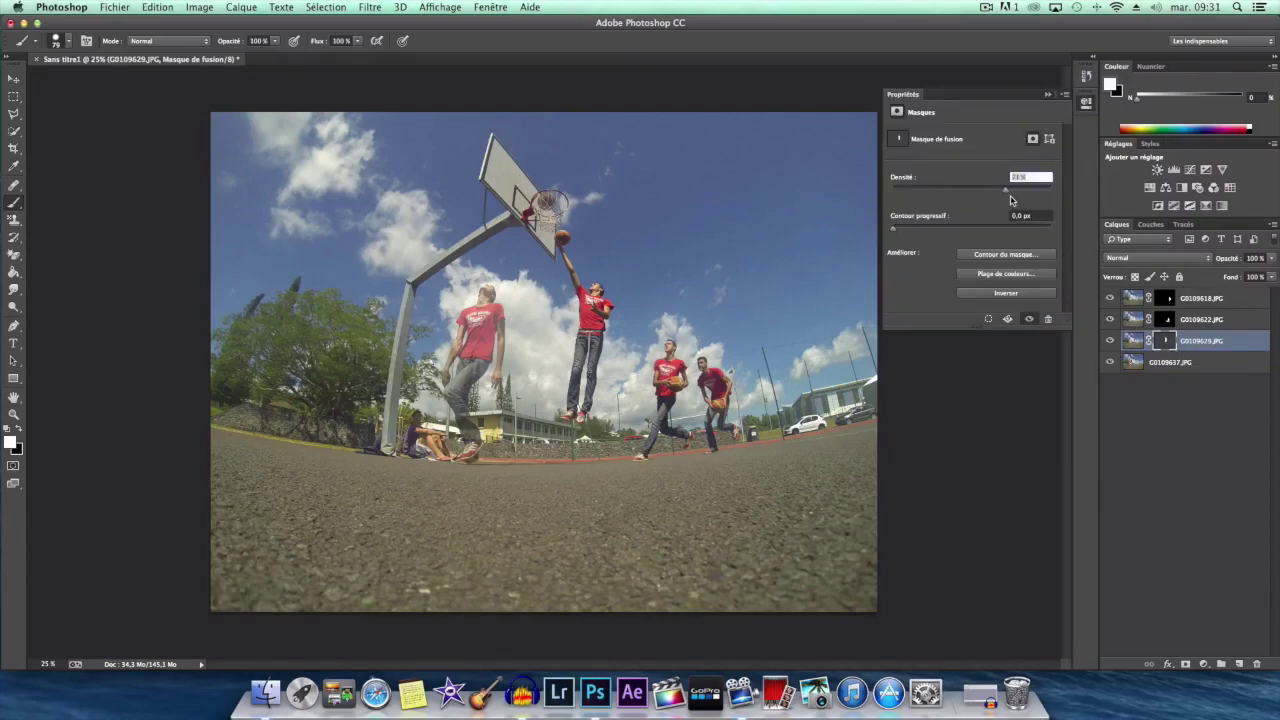
pyautogui.click(1047, 94)
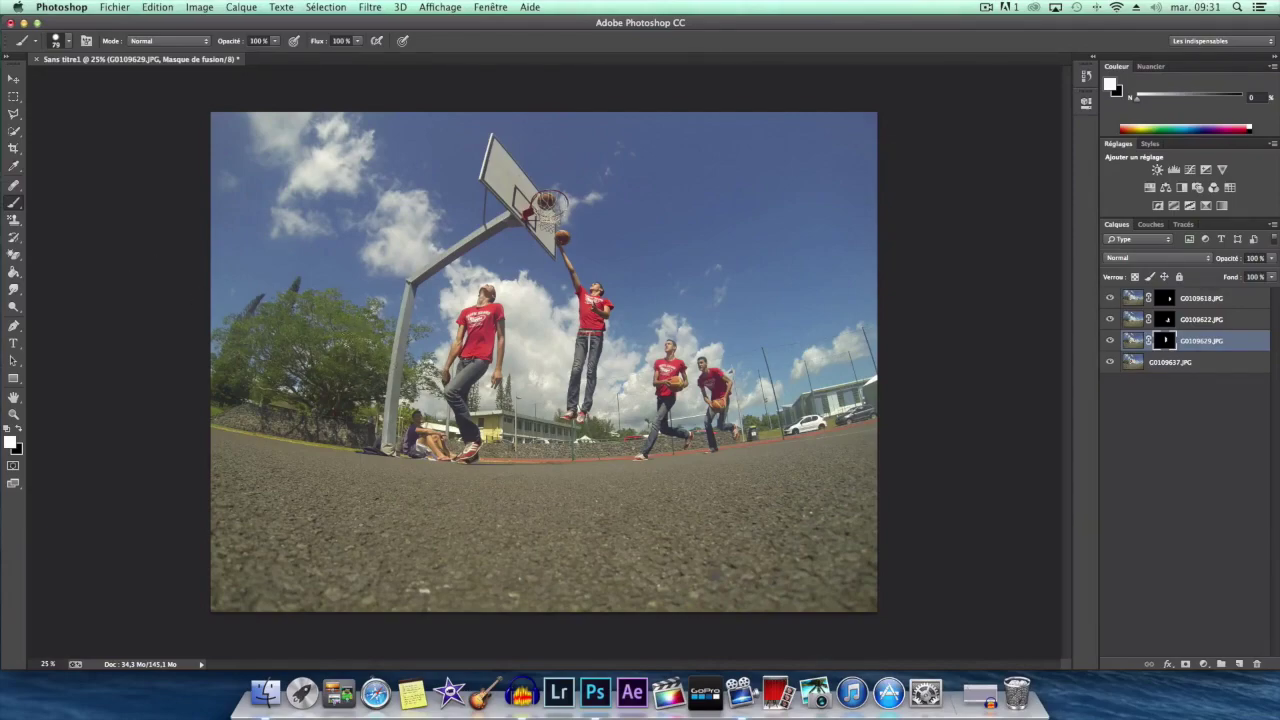
# Step: Select the bottom layer G0109637.JPG and bring up the Fichier menu
pyautogui.click(1201, 366)
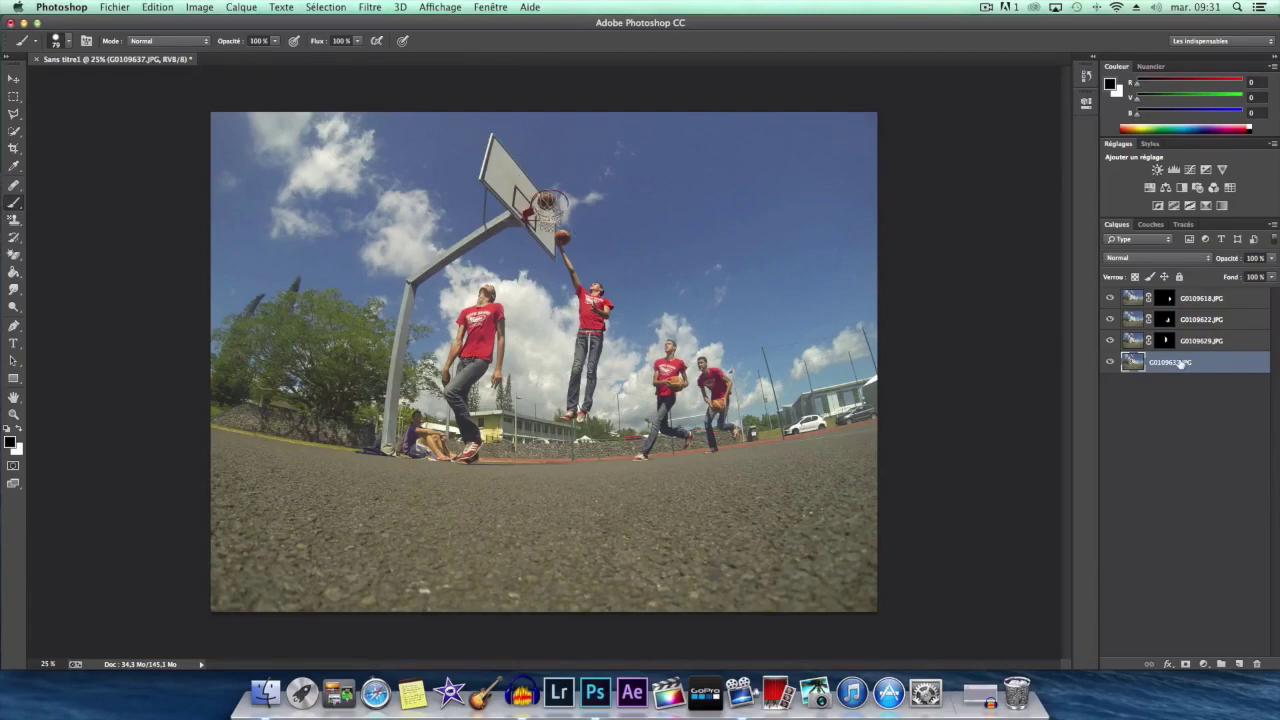
pyautogui.click(116, 8)
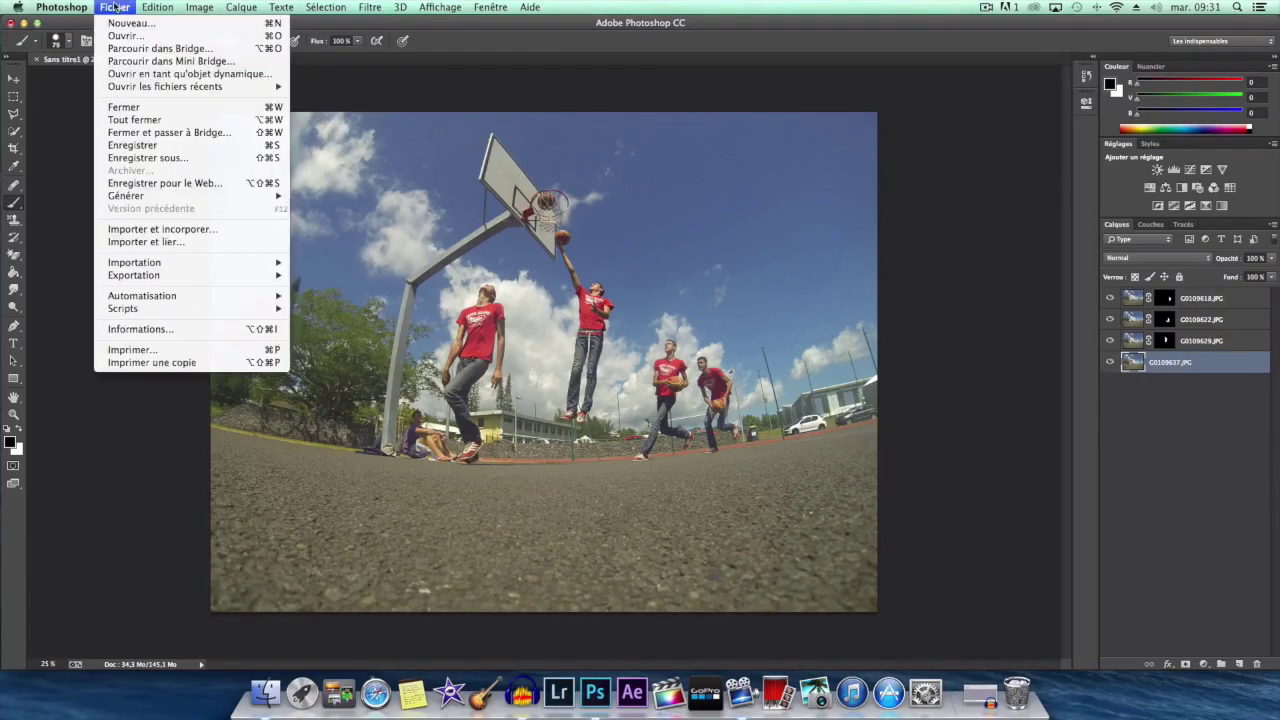
# Step: Save the composite as PNG 'Sans titre1.png' with default PNG options, then hide Photoshop
pyautogui.click(166, 159)
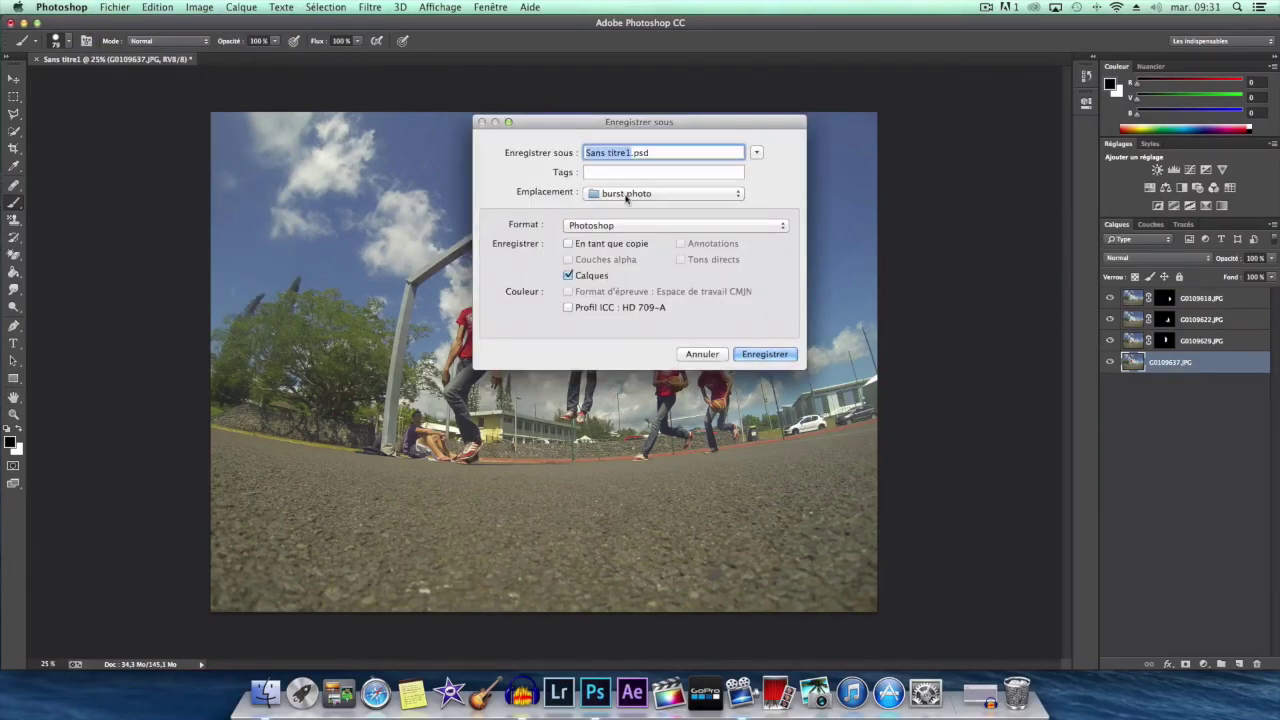
pyautogui.click(630, 228)
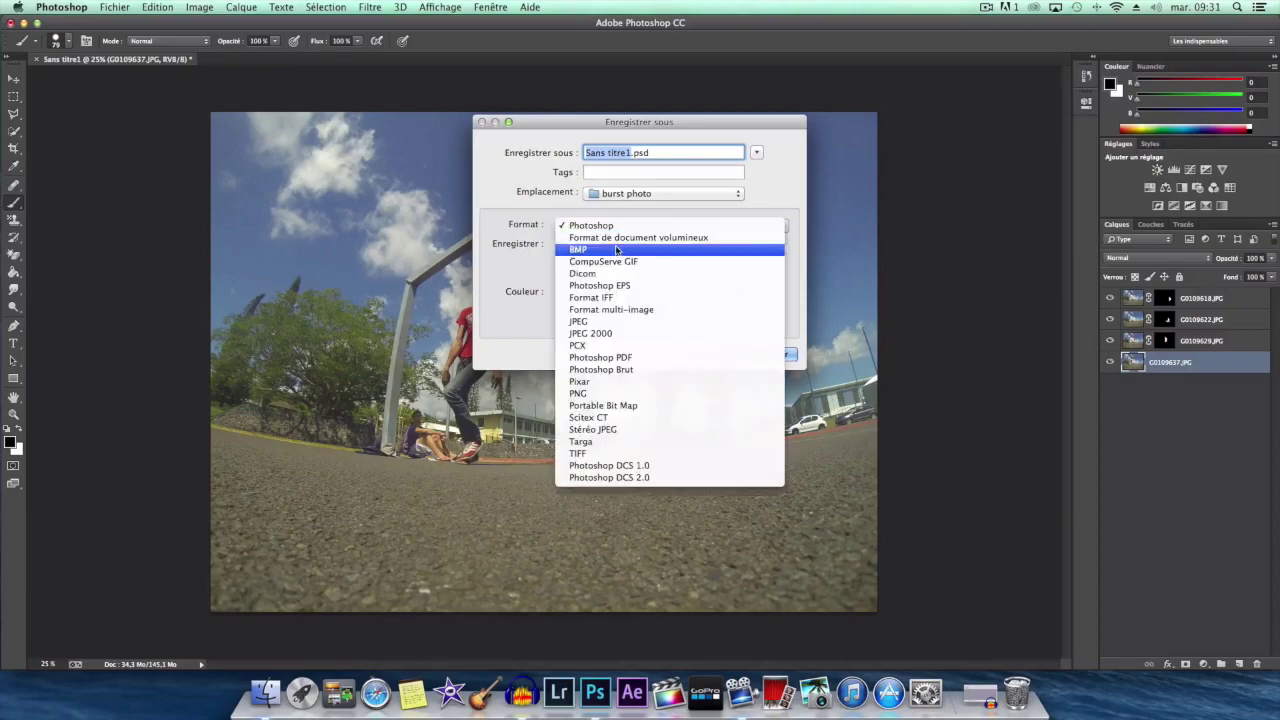
pyautogui.click(596, 394)
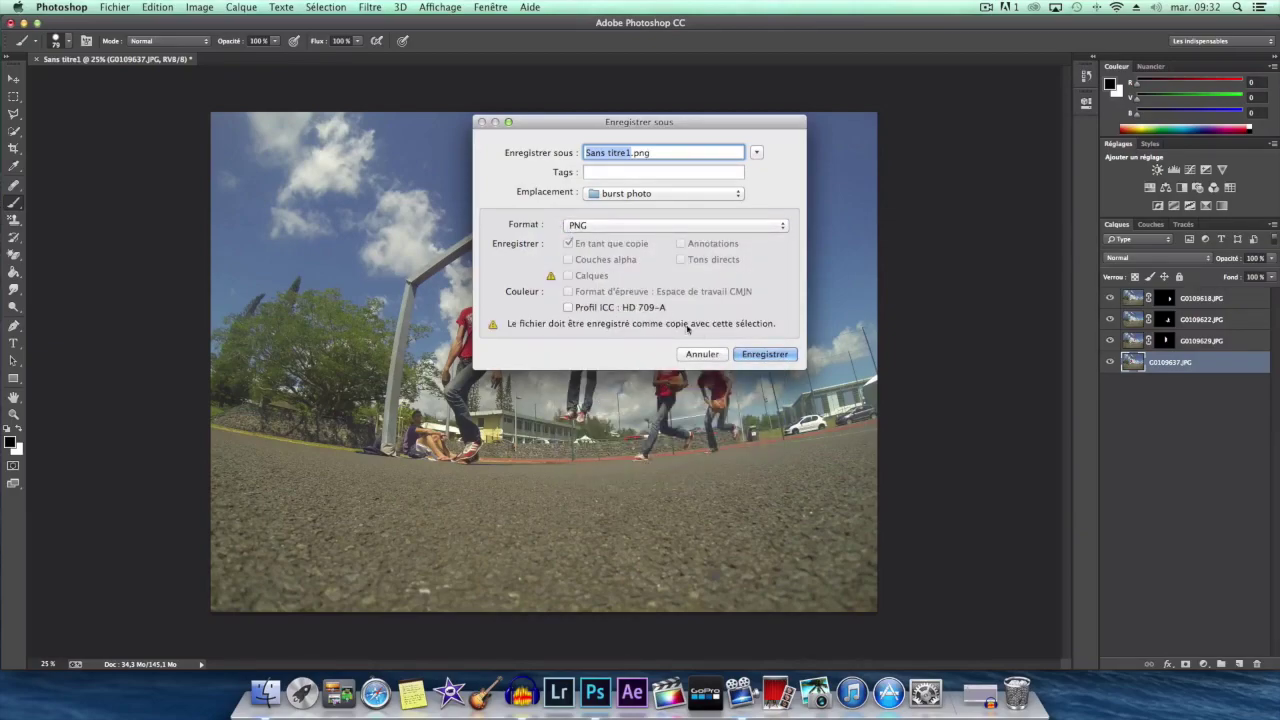
pyautogui.click(764, 353)
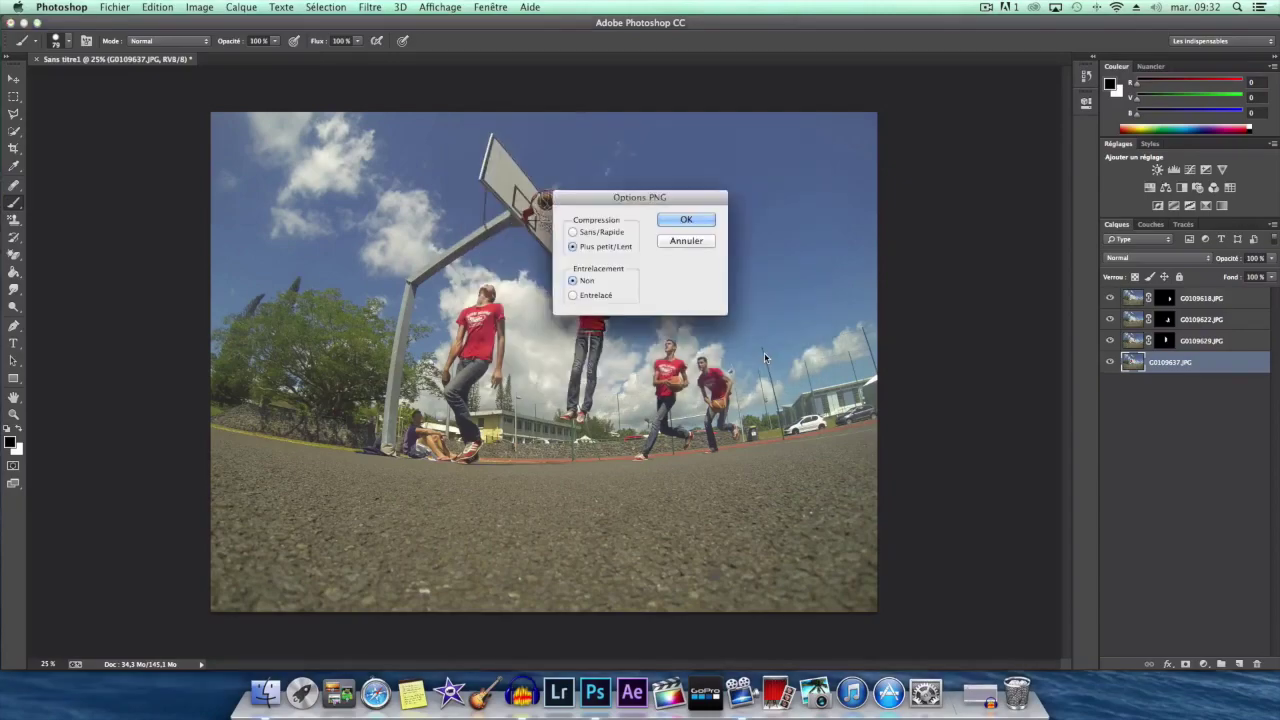
pyautogui.click(690, 230)
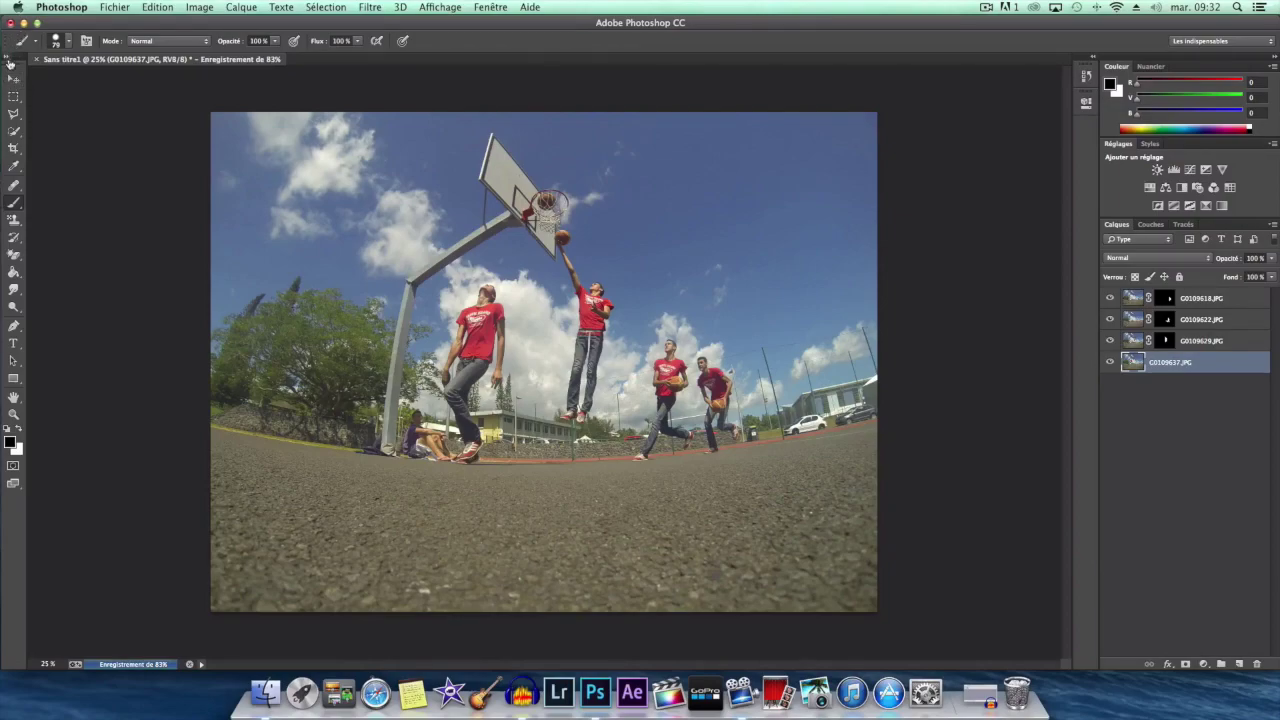
pyautogui.click(10, 79)
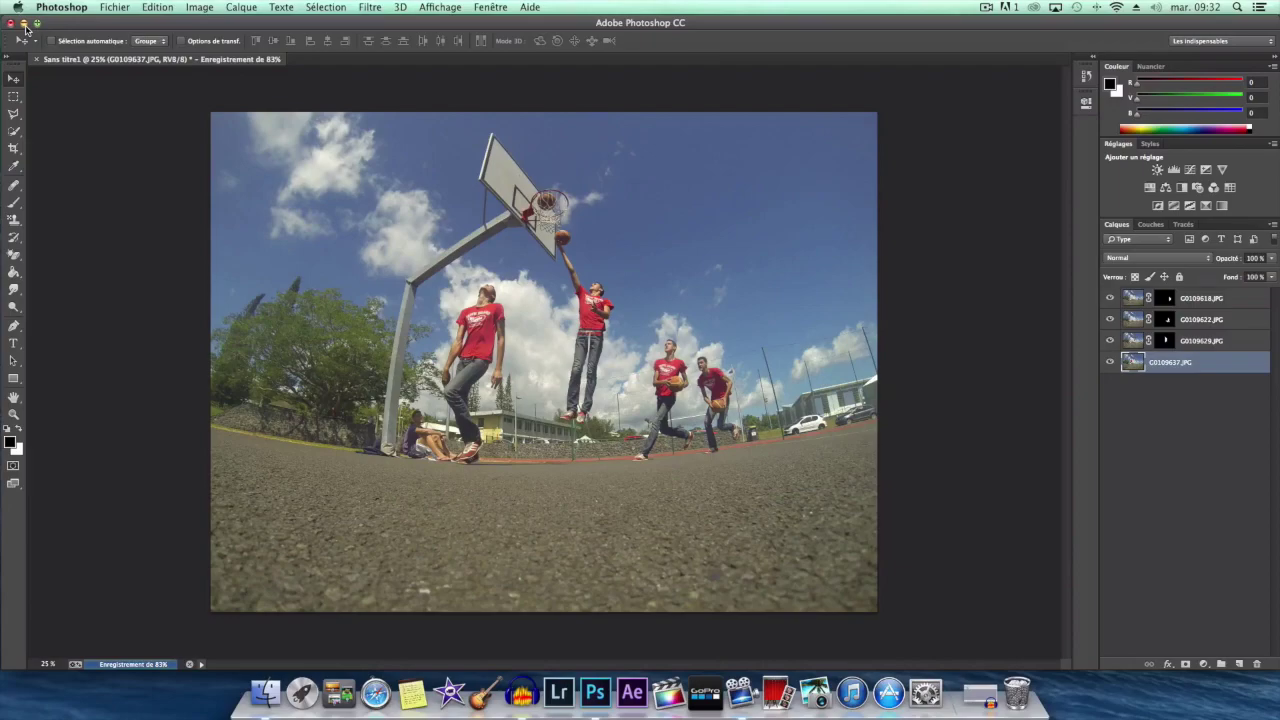
pyautogui.click(24, 23)
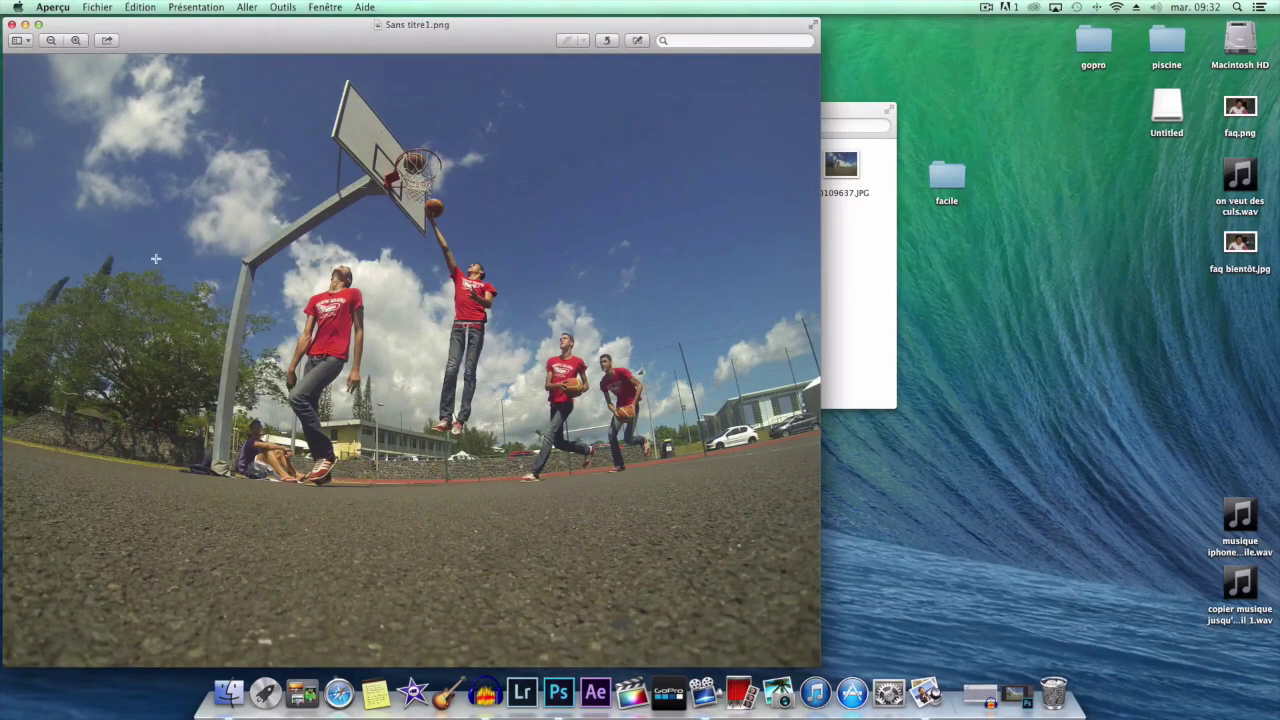